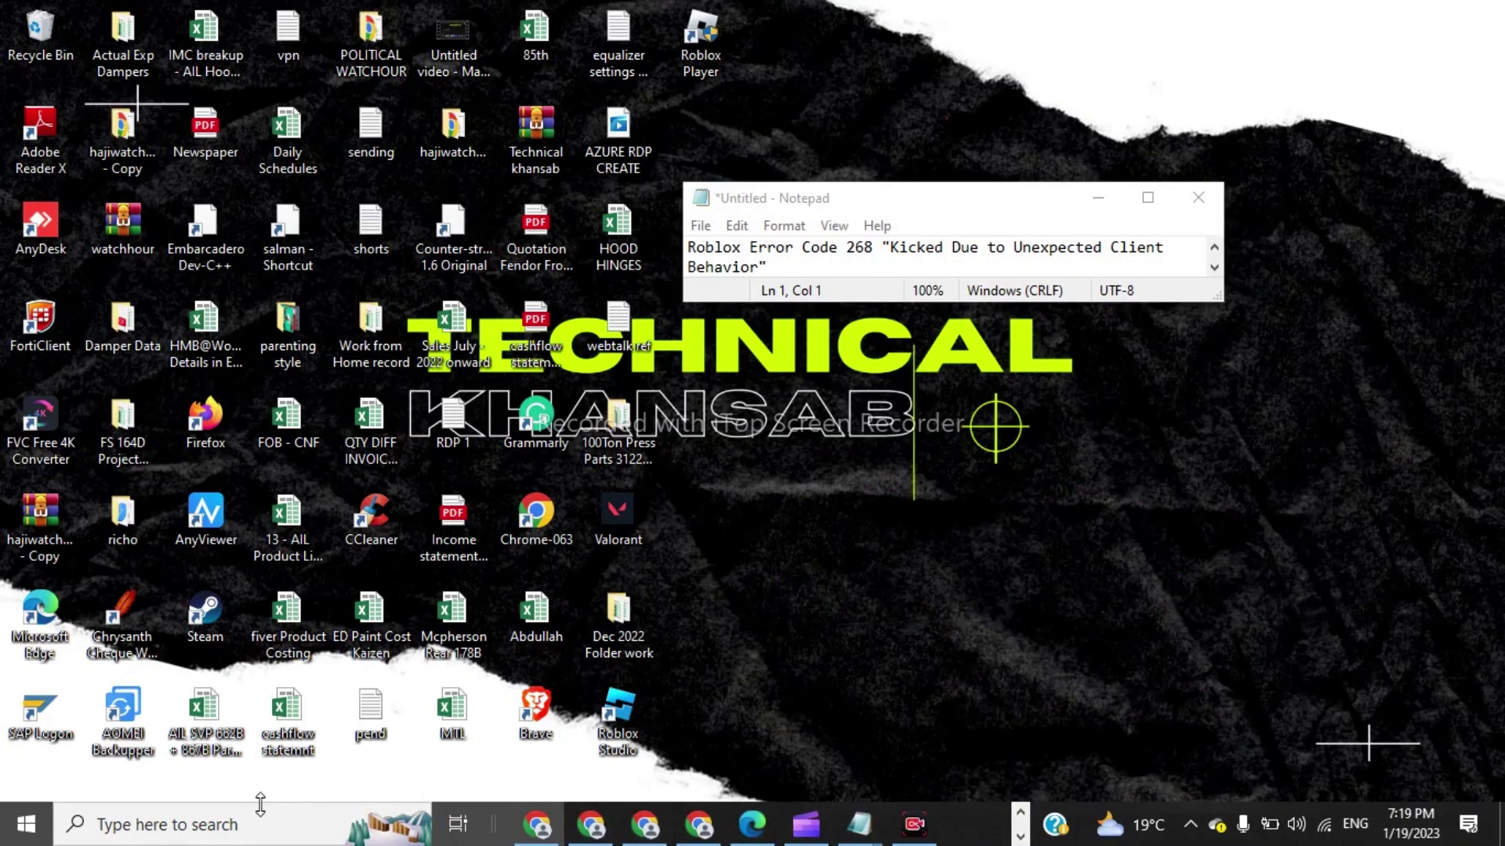
Run appwiz.cpl from Windows Search to bring up Programs and Features.
{"action": "left_click", "coordinate": [218, 830]}
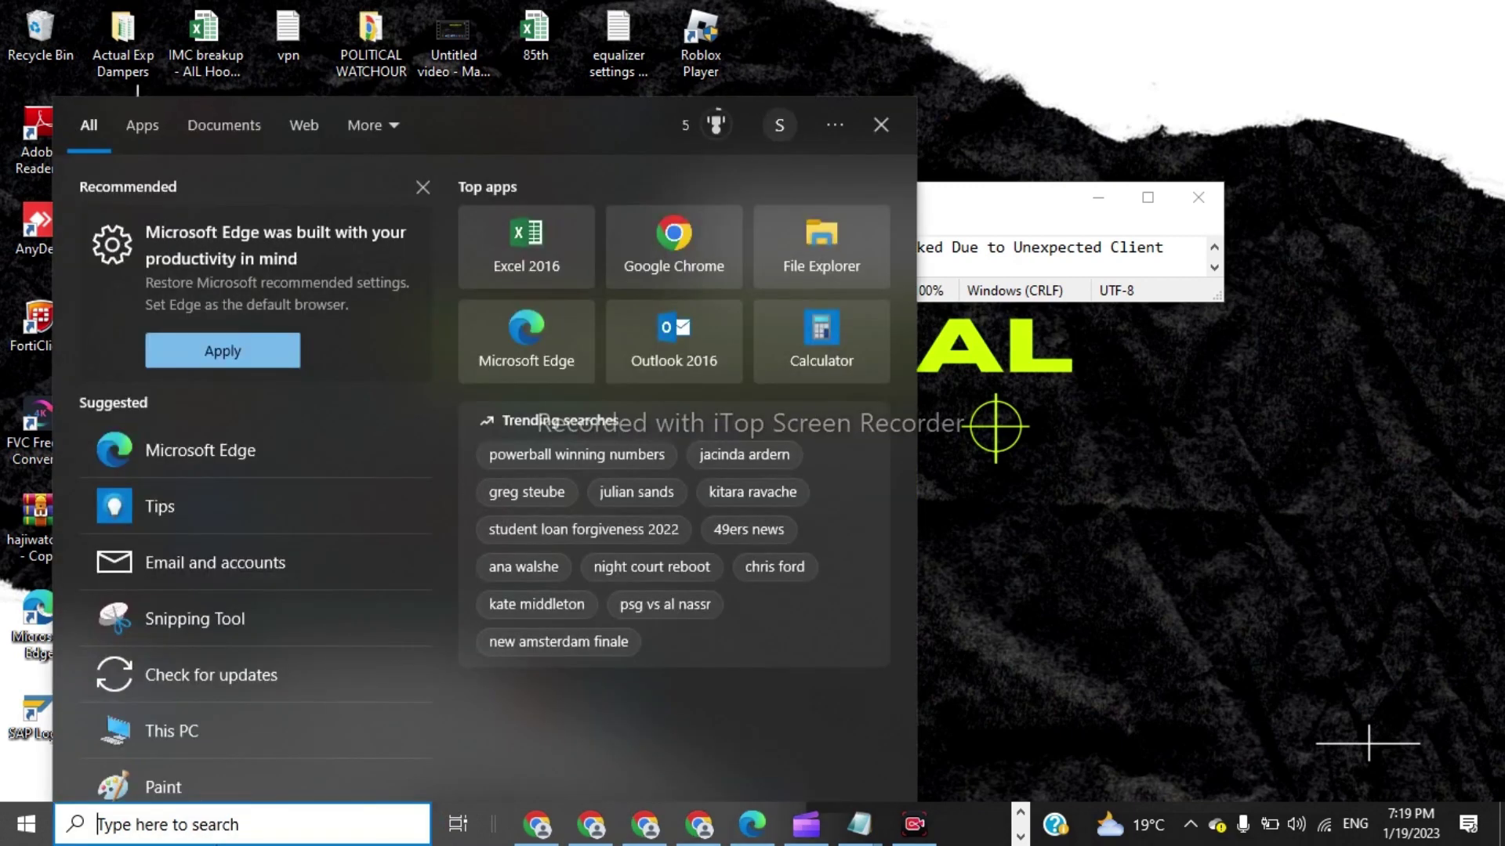
{"action": "type", "text": "appwiz"}
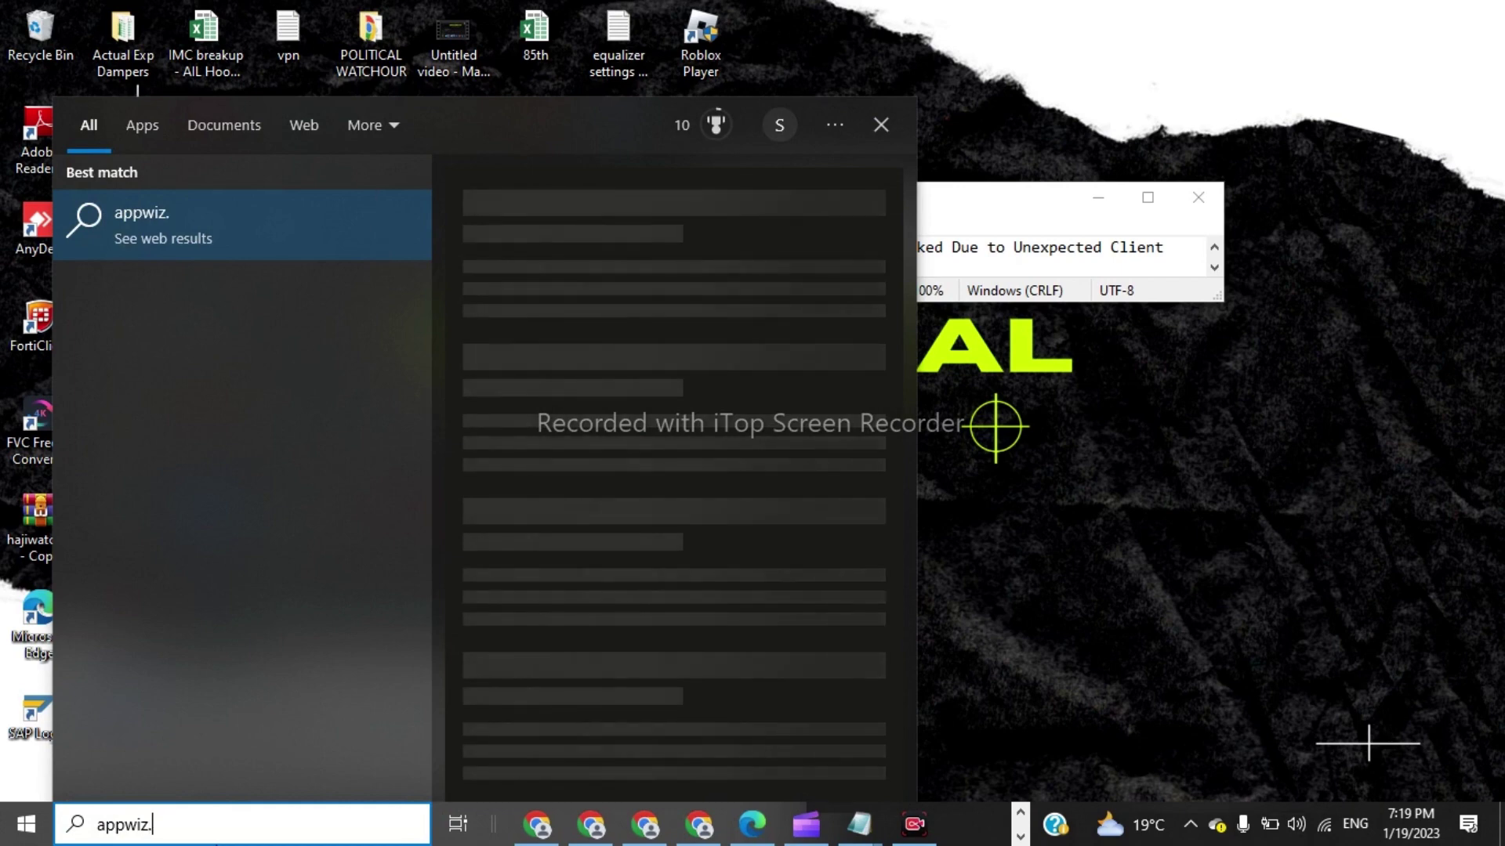
{"action": "type", "text": ".cpl"}
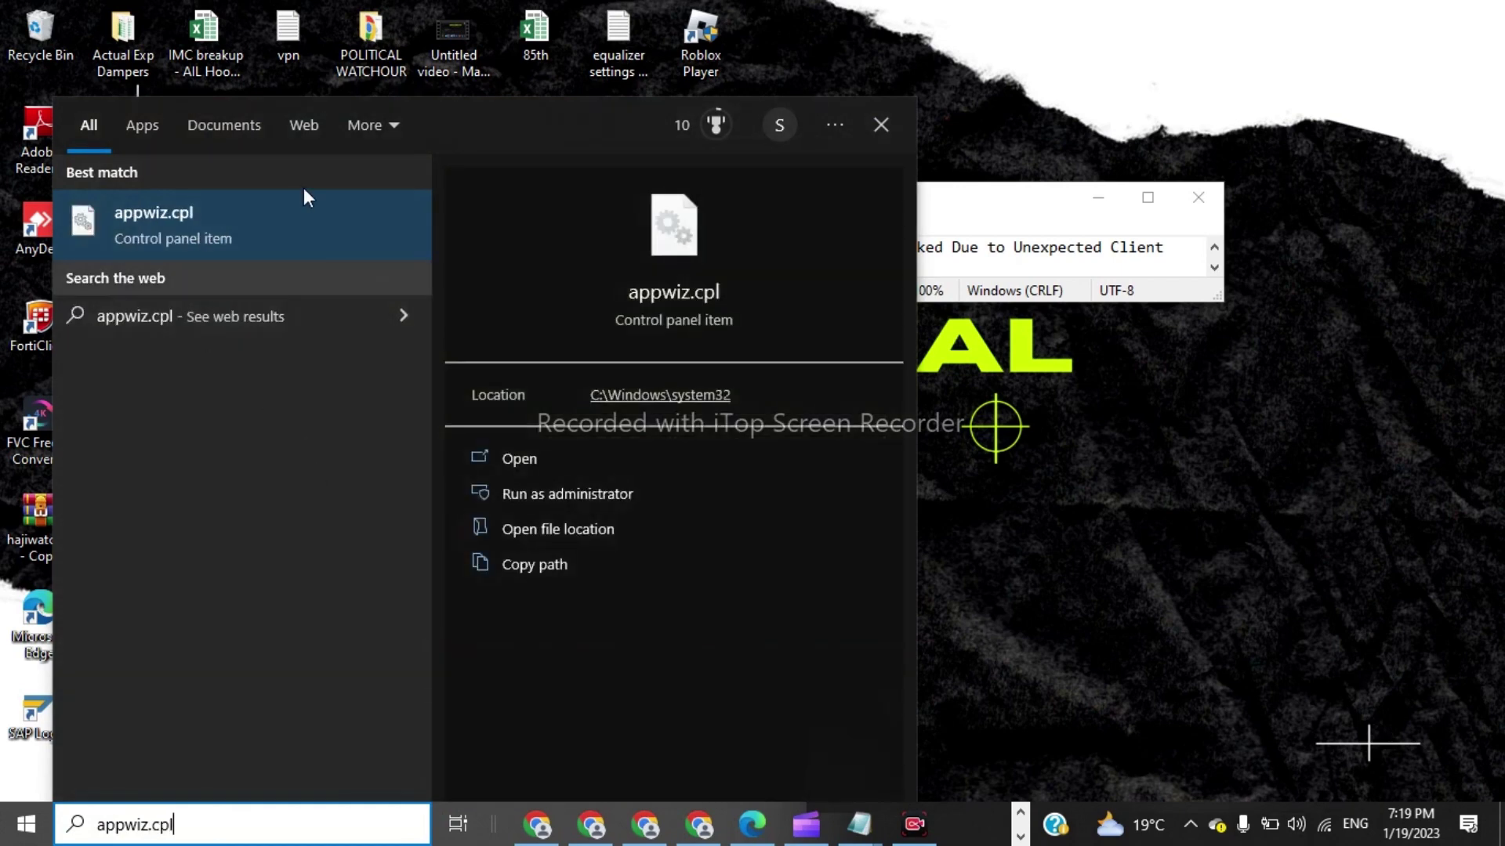
{"action": "left_click", "coordinate": [250, 215]}
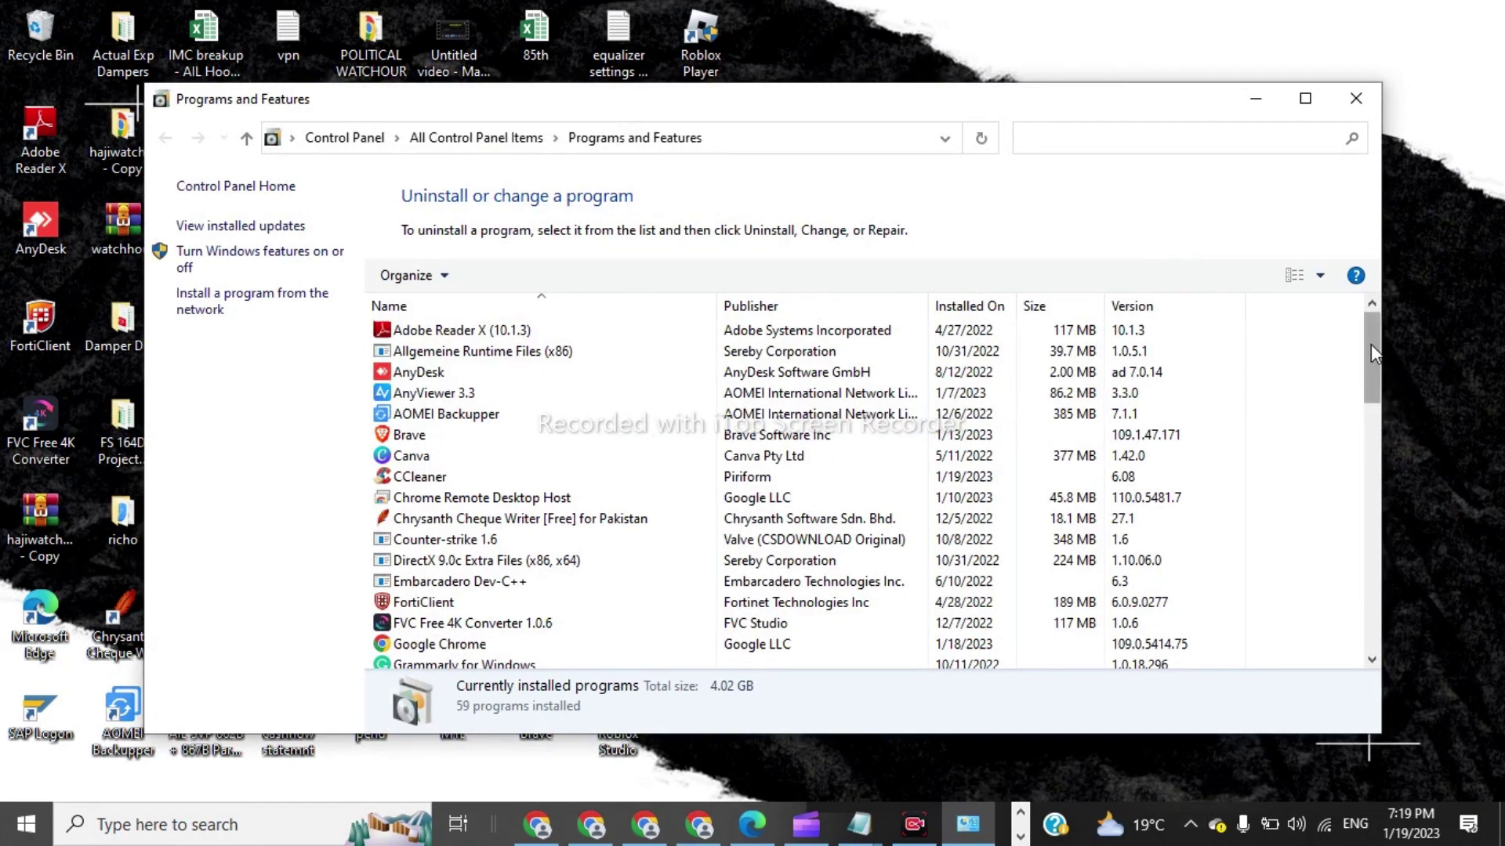
Uninstall Roblox Player from the installed programs list and acknowledge the completion message.
{"action": "left_click_drag", "start_coordinate": [1371, 345], "coordinate": [1371, 563]}
{"action": "left_click", "coordinate": [538, 480]}
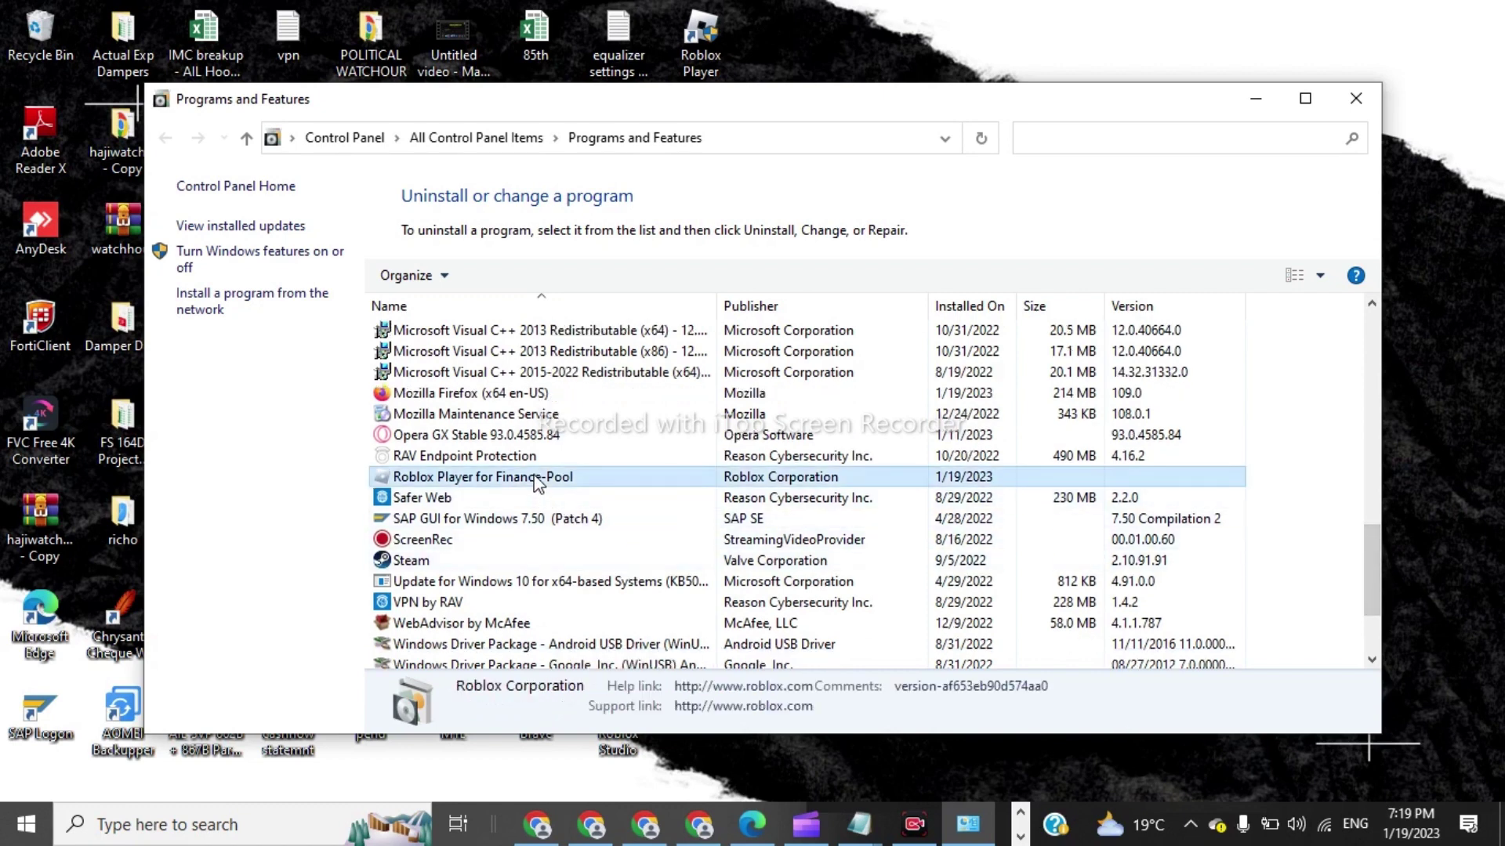
{"action": "right_click", "coordinate": [537, 481]}
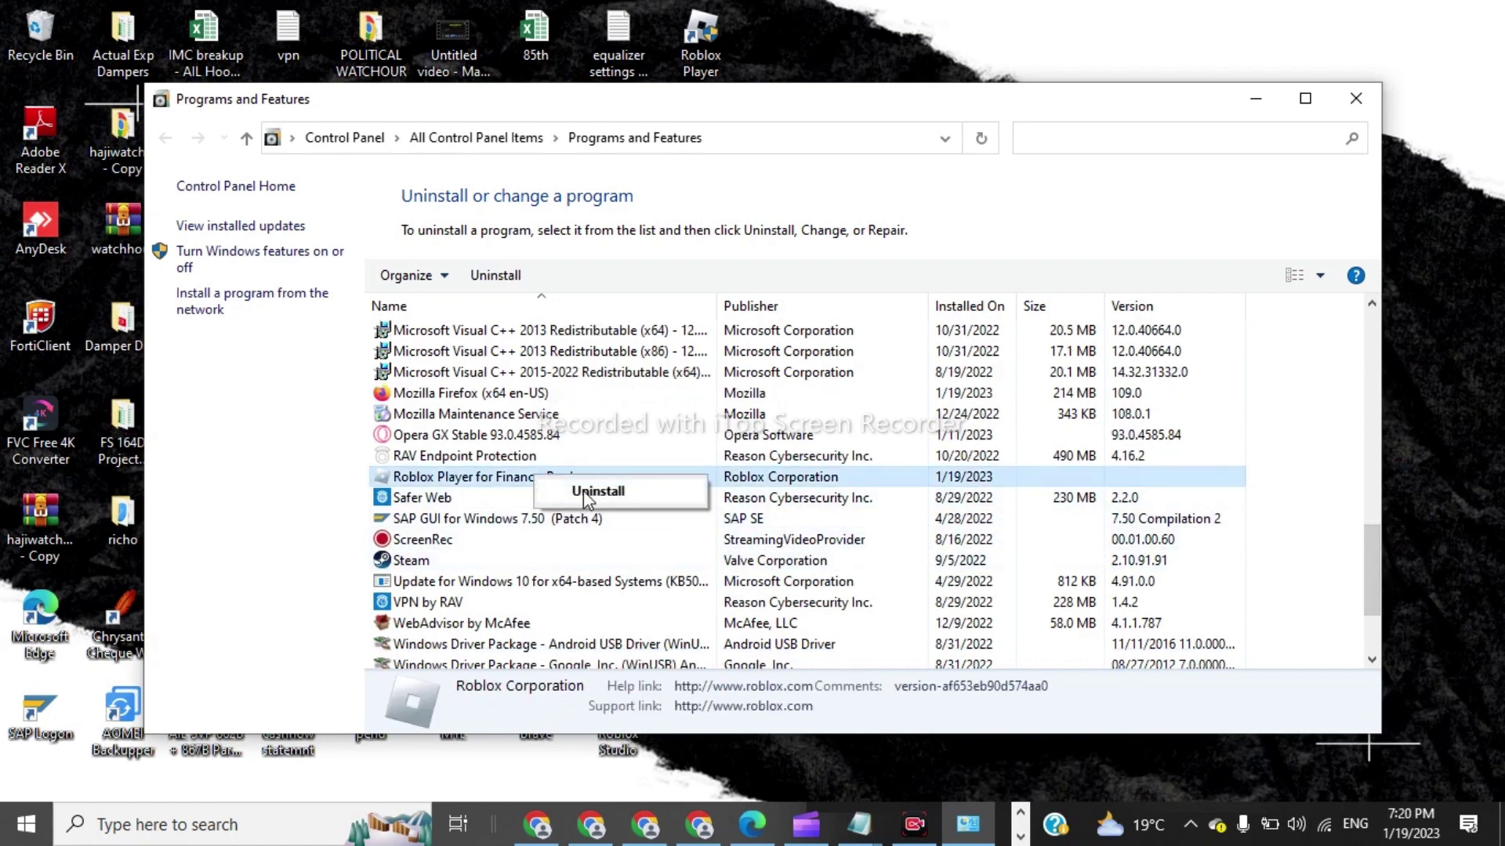
{"action": "left_click", "coordinate": [583, 490]}
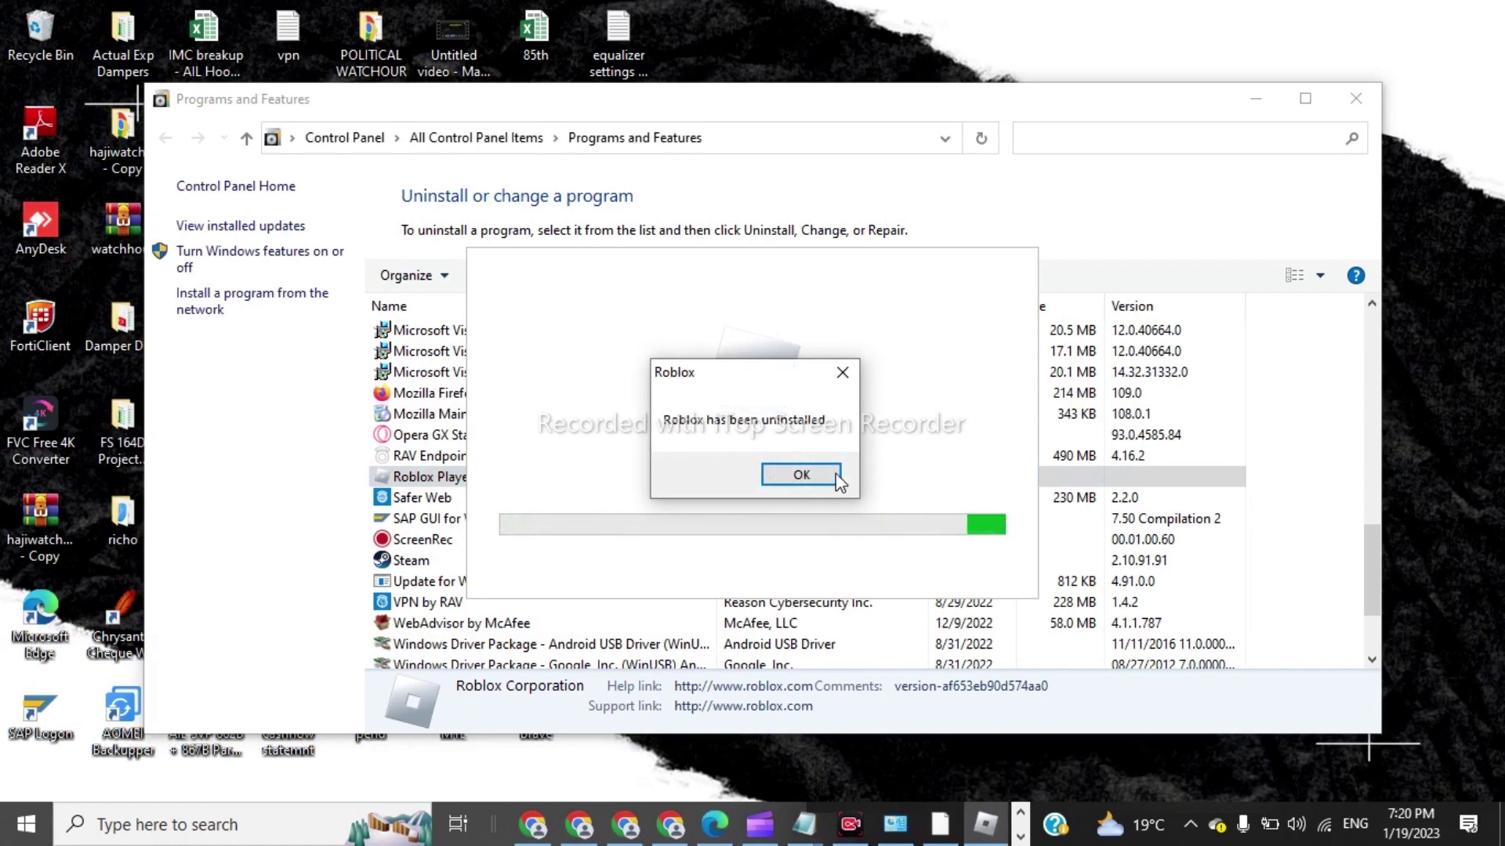
{"action": "left_click", "coordinate": [801, 475]}
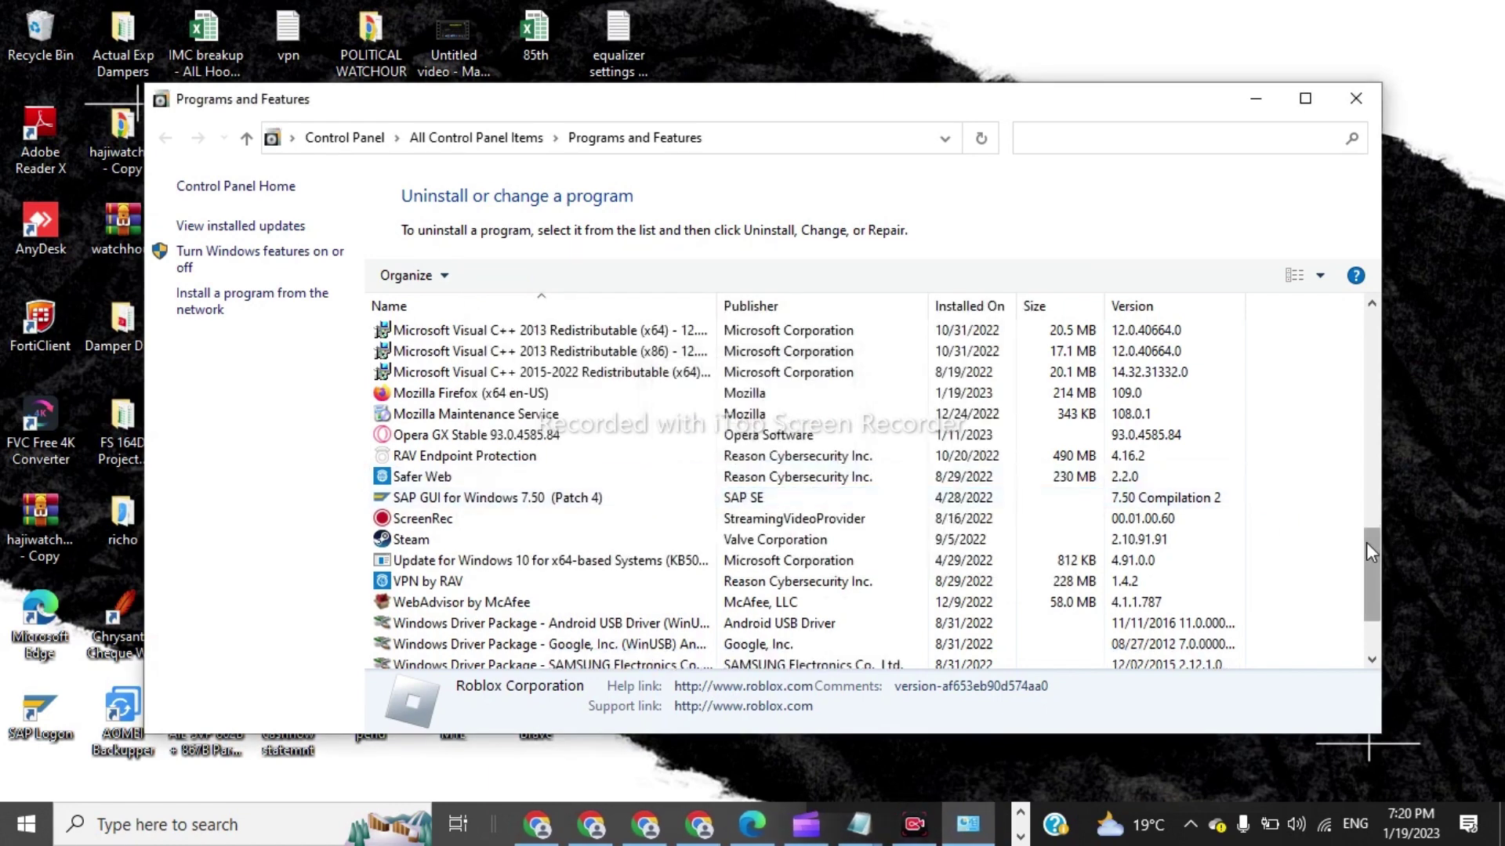
Paste %LOCALAPPDATA% into Windows Search and open that folder in File Explorer.
{"action": "left_click_drag", "start_coordinate": [1366, 542], "coordinate": [1384, 265]}
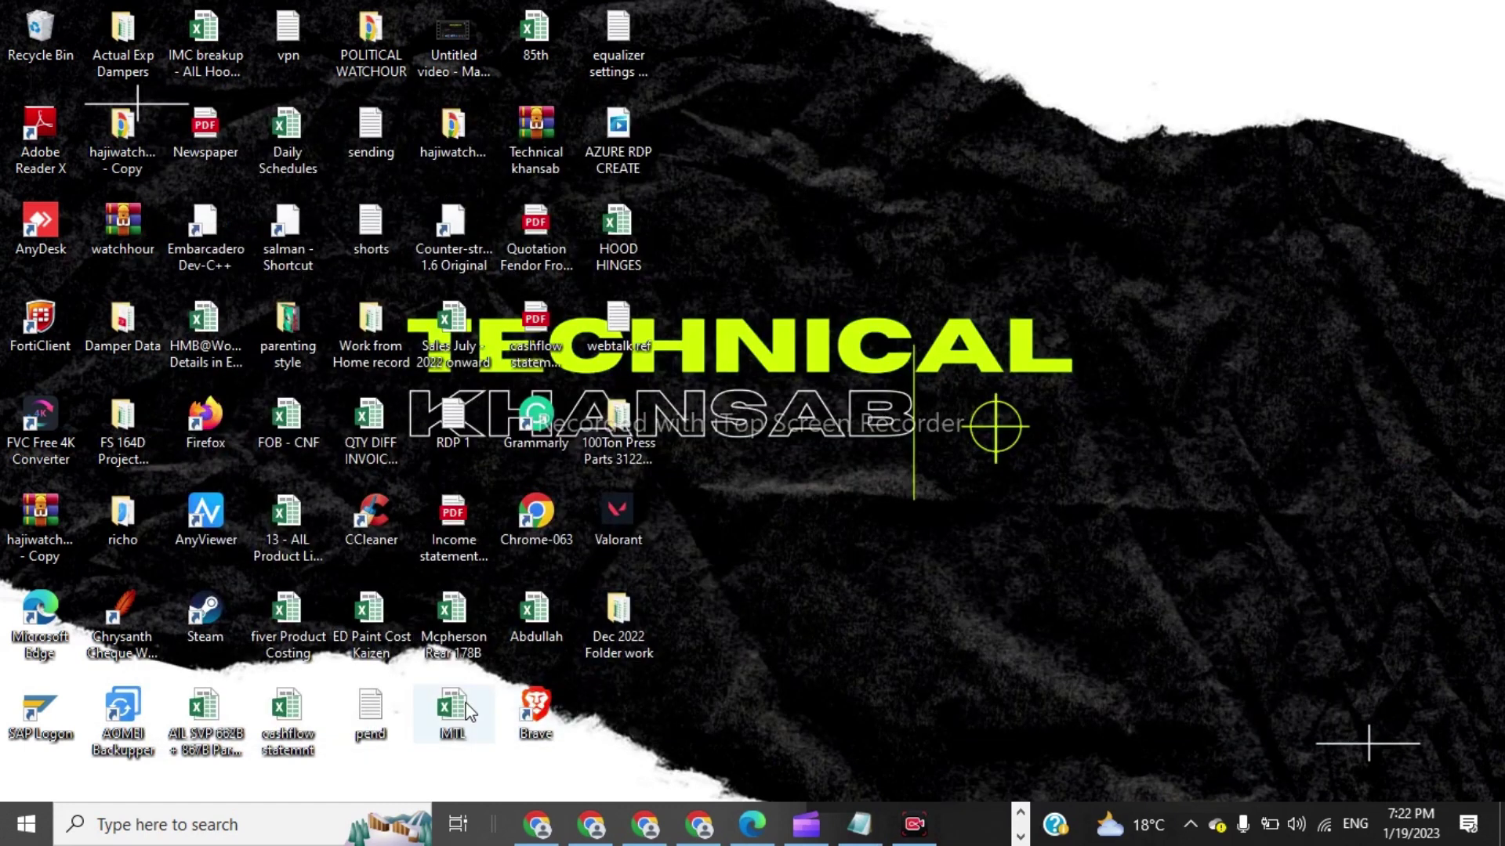
{"action": "left_click", "coordinate": [229, 829]}
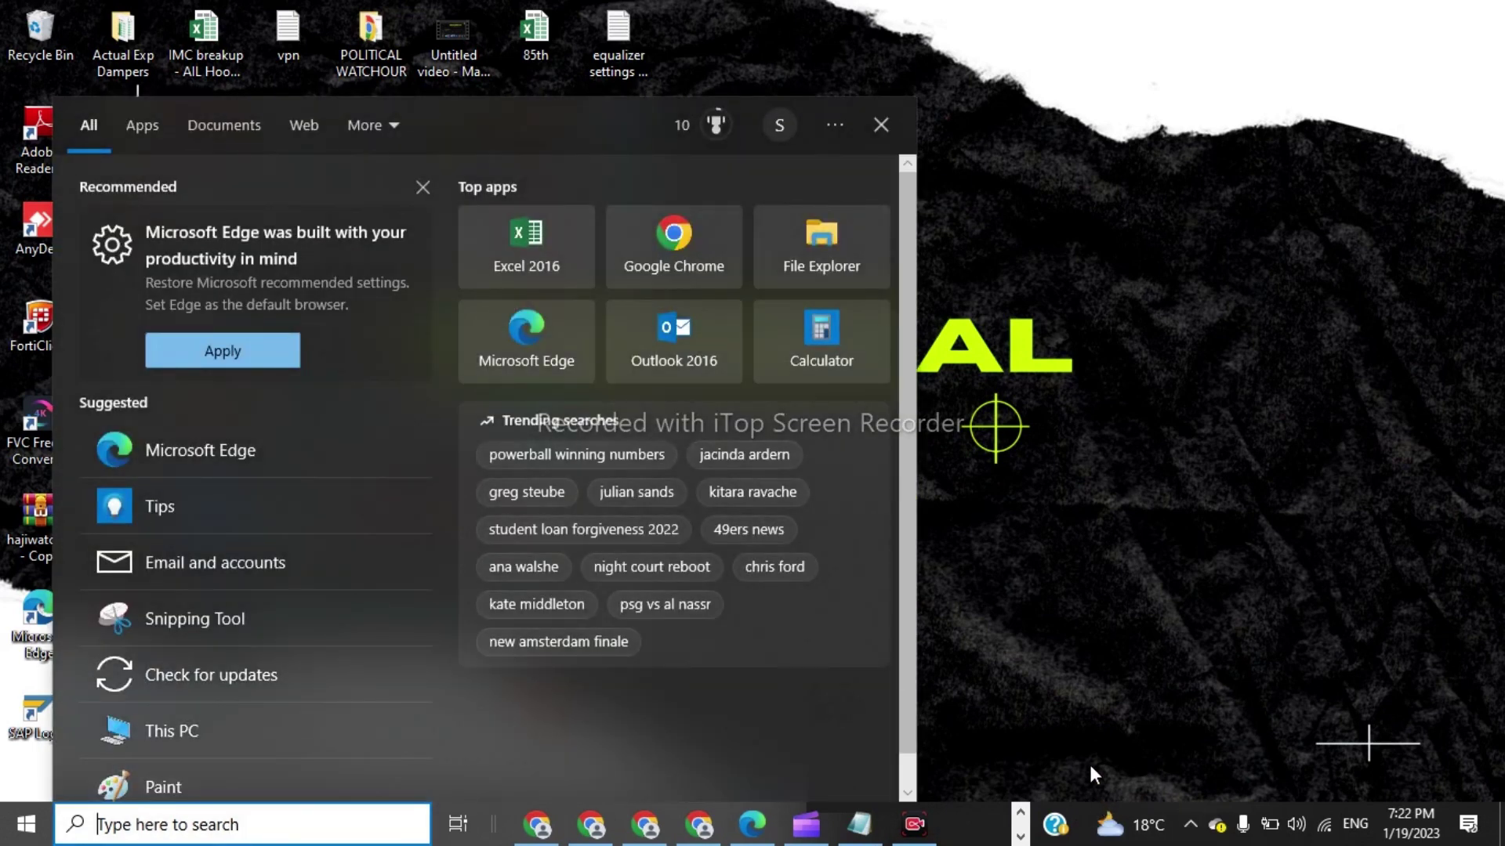
{"action": "left_click", "coordinate": [1219, 771]}
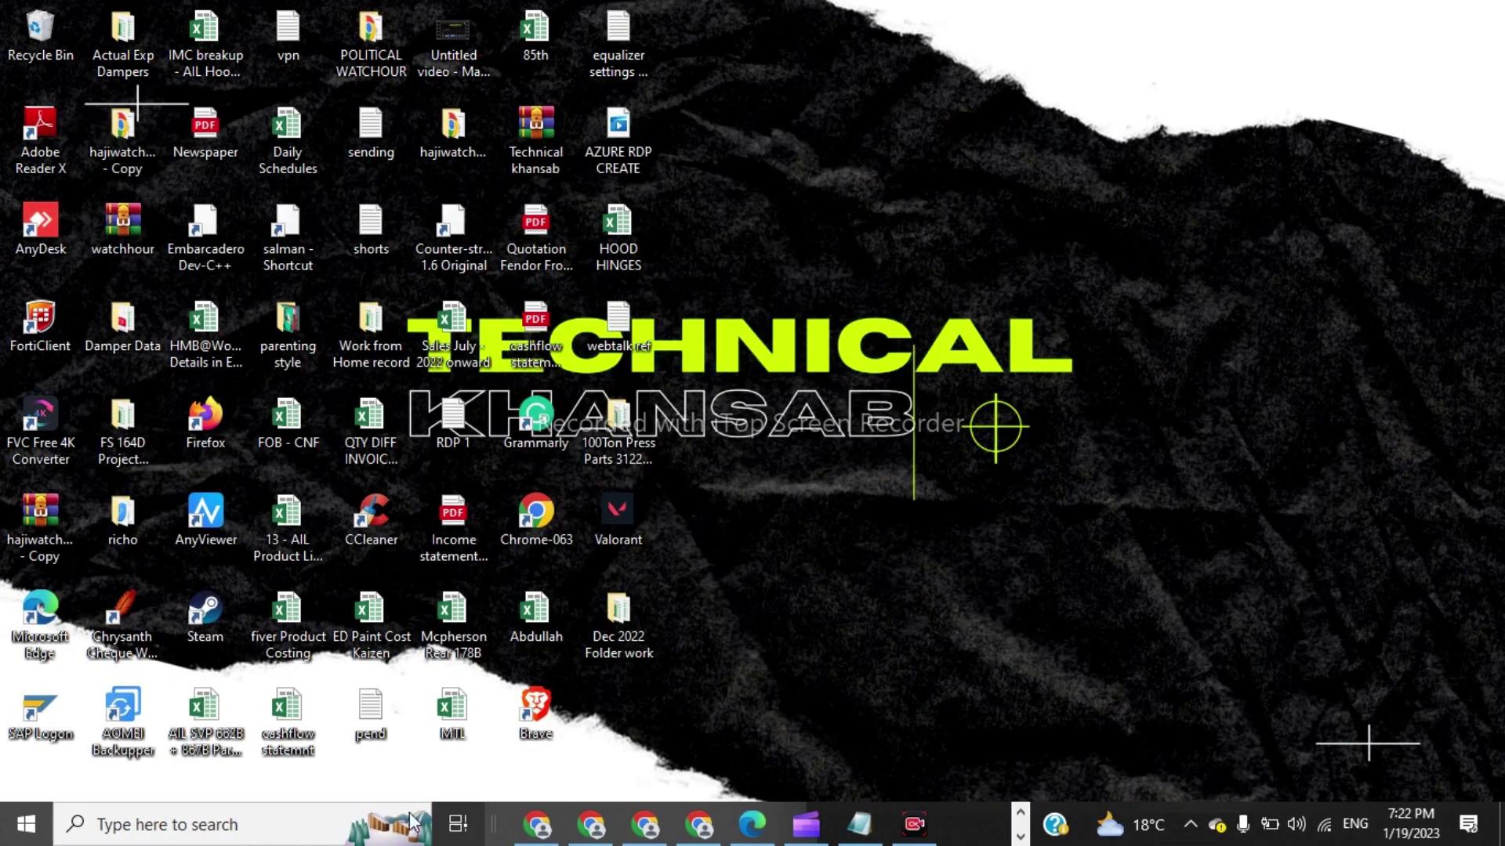
{"action": "left_click", "coordinate": [278, 843]}
{"action": "type", "text": "%LOCALAPPDATA%"}
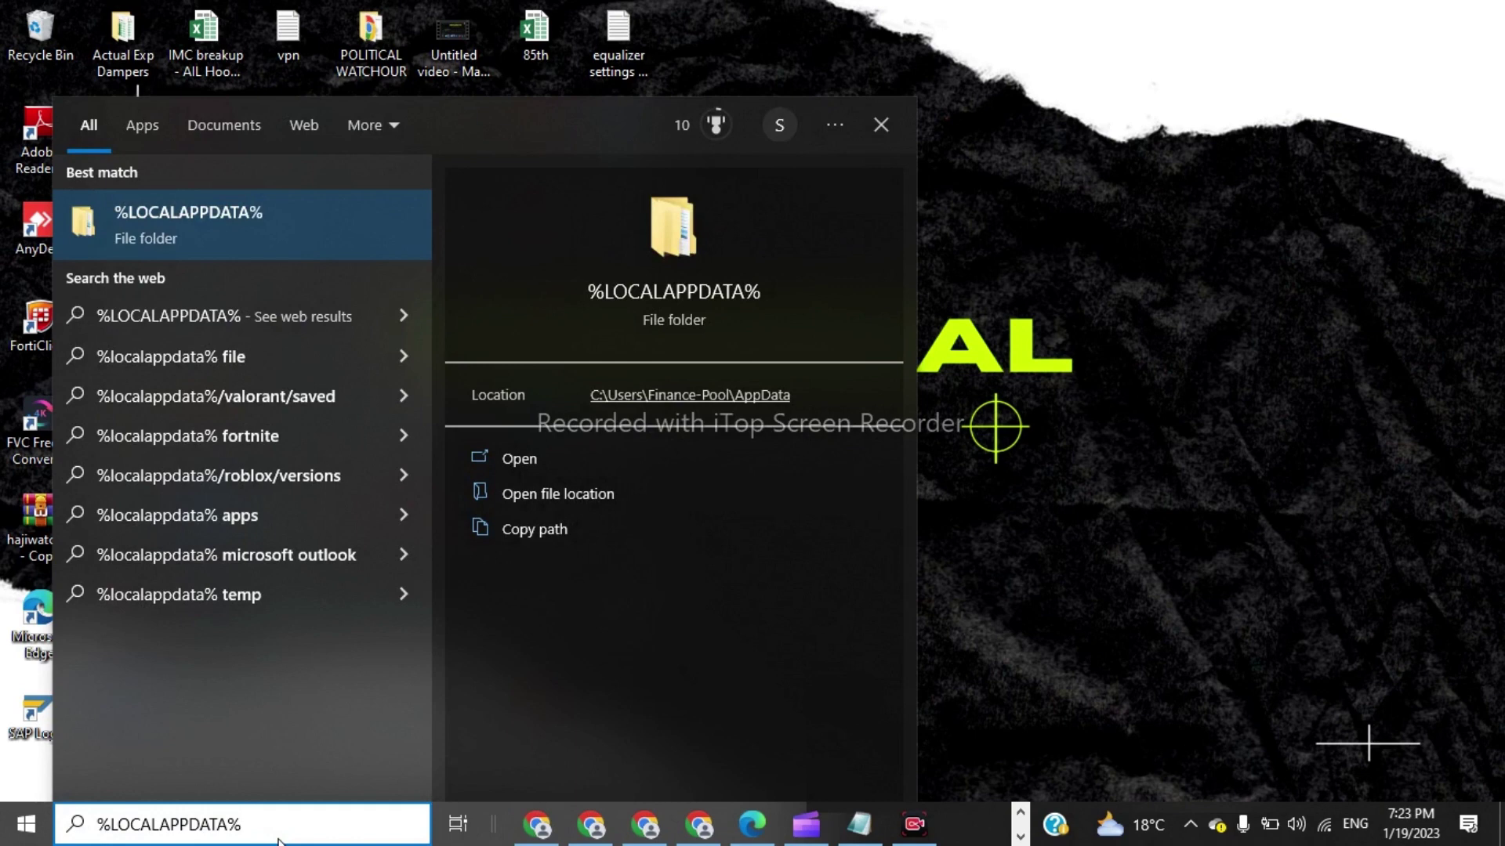
{"action": "left_click", "coordinate": [233, 242]}
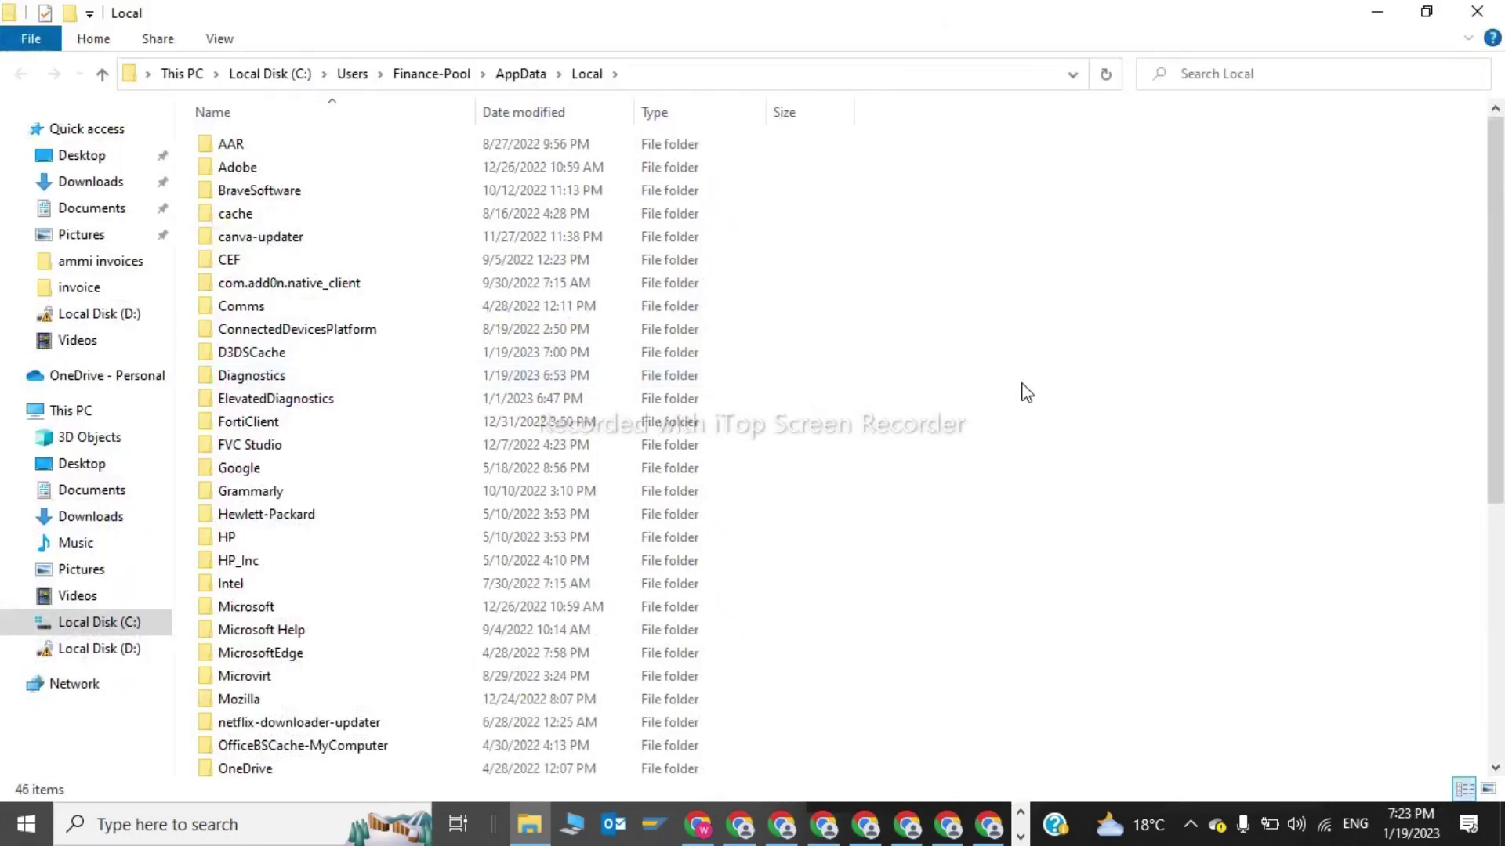
Search AppData\Local for 'ROB' and review the Roblox folders in Local, Temp and Packages.
{"action": "left_click", "coordinate": [1260, 84]}
{"action": "type", "text": "ROB"}
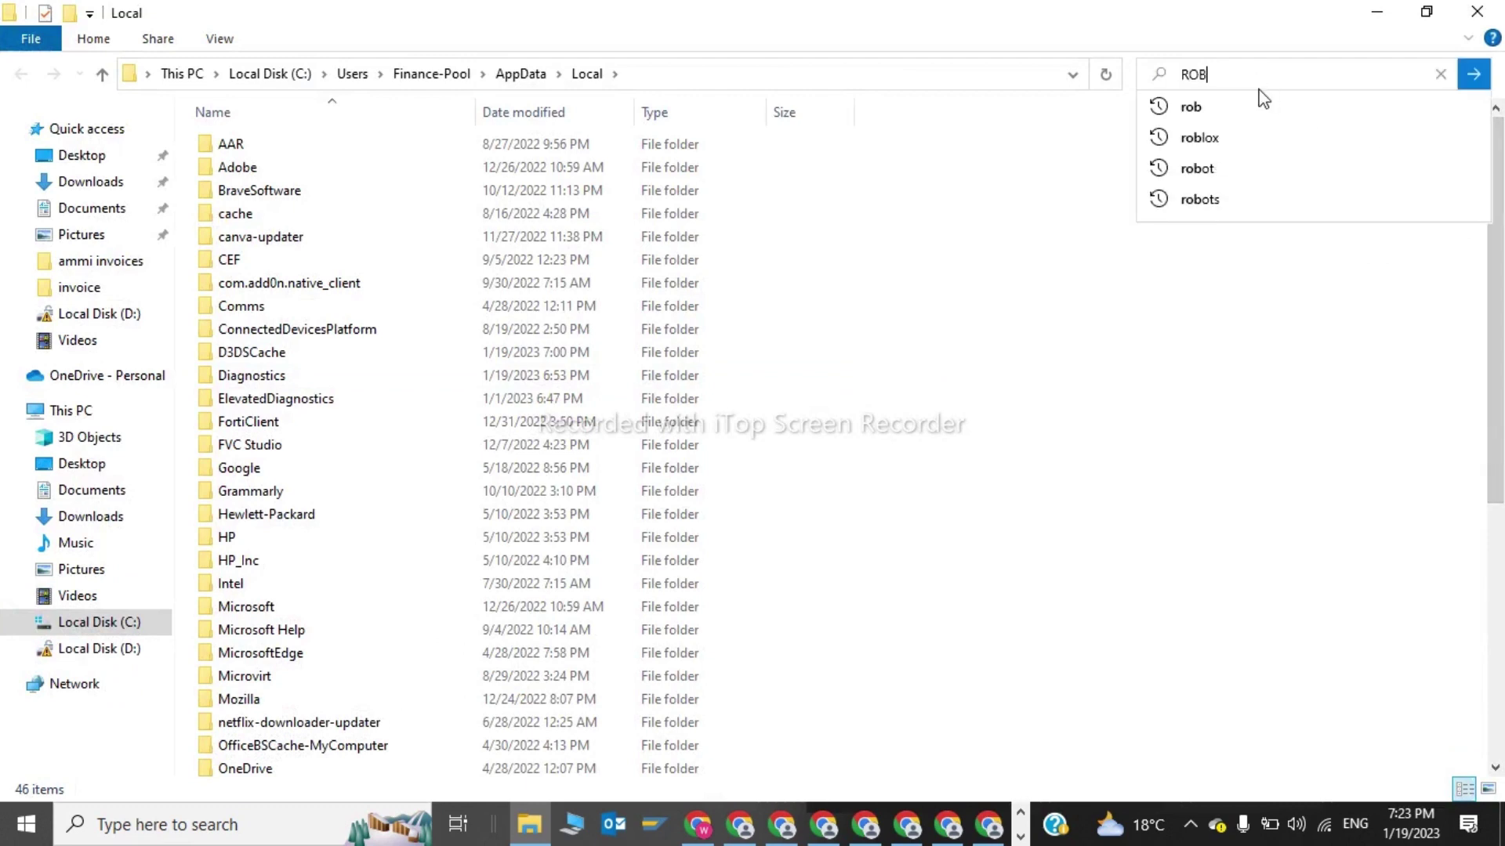
{"action": "key", "text": "Return"}
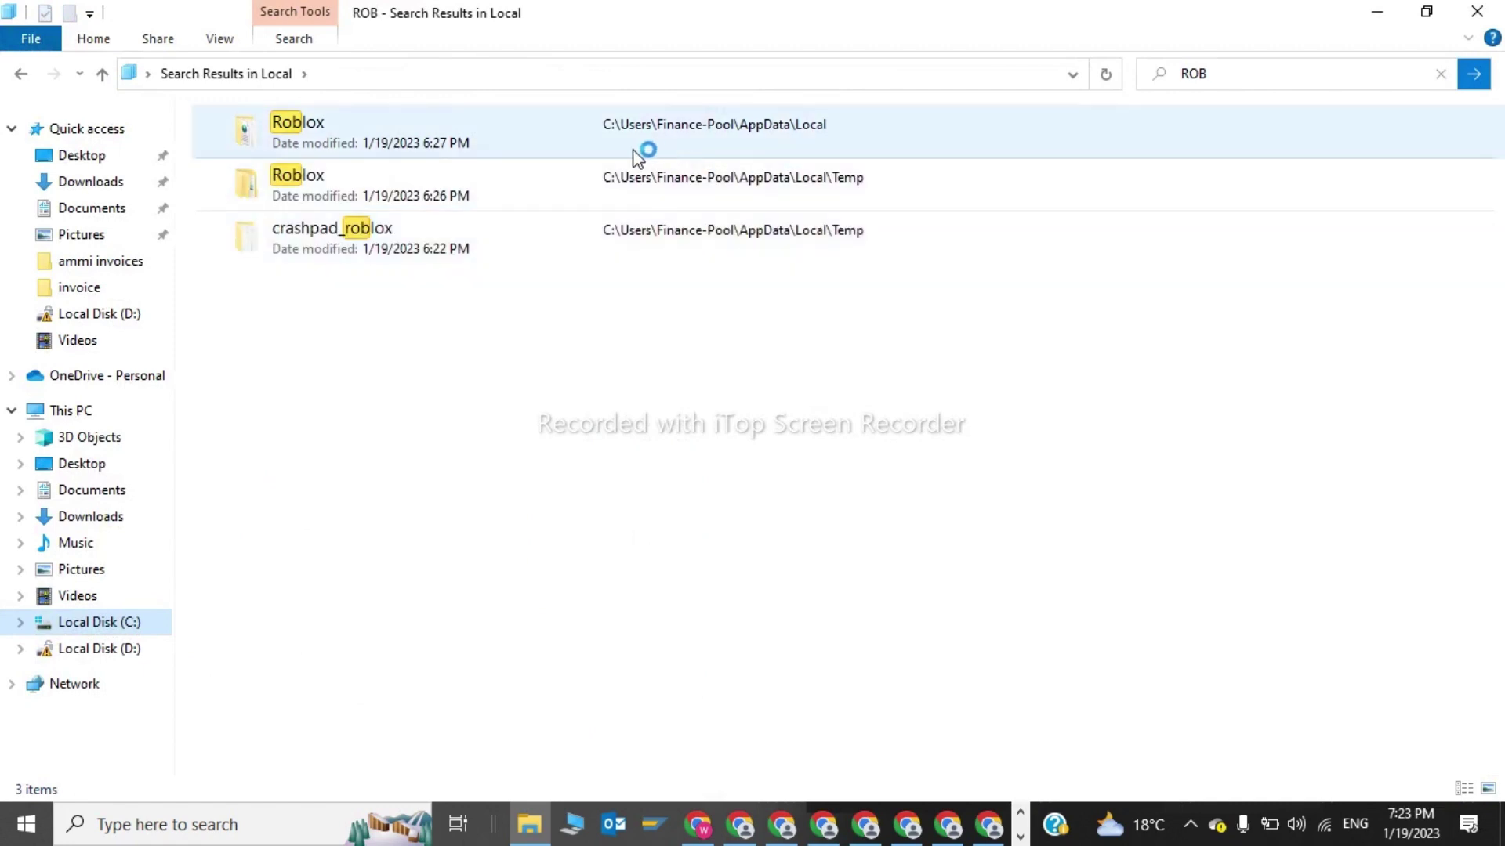
{"action": "left_click", "coordinate": [637, 149]}
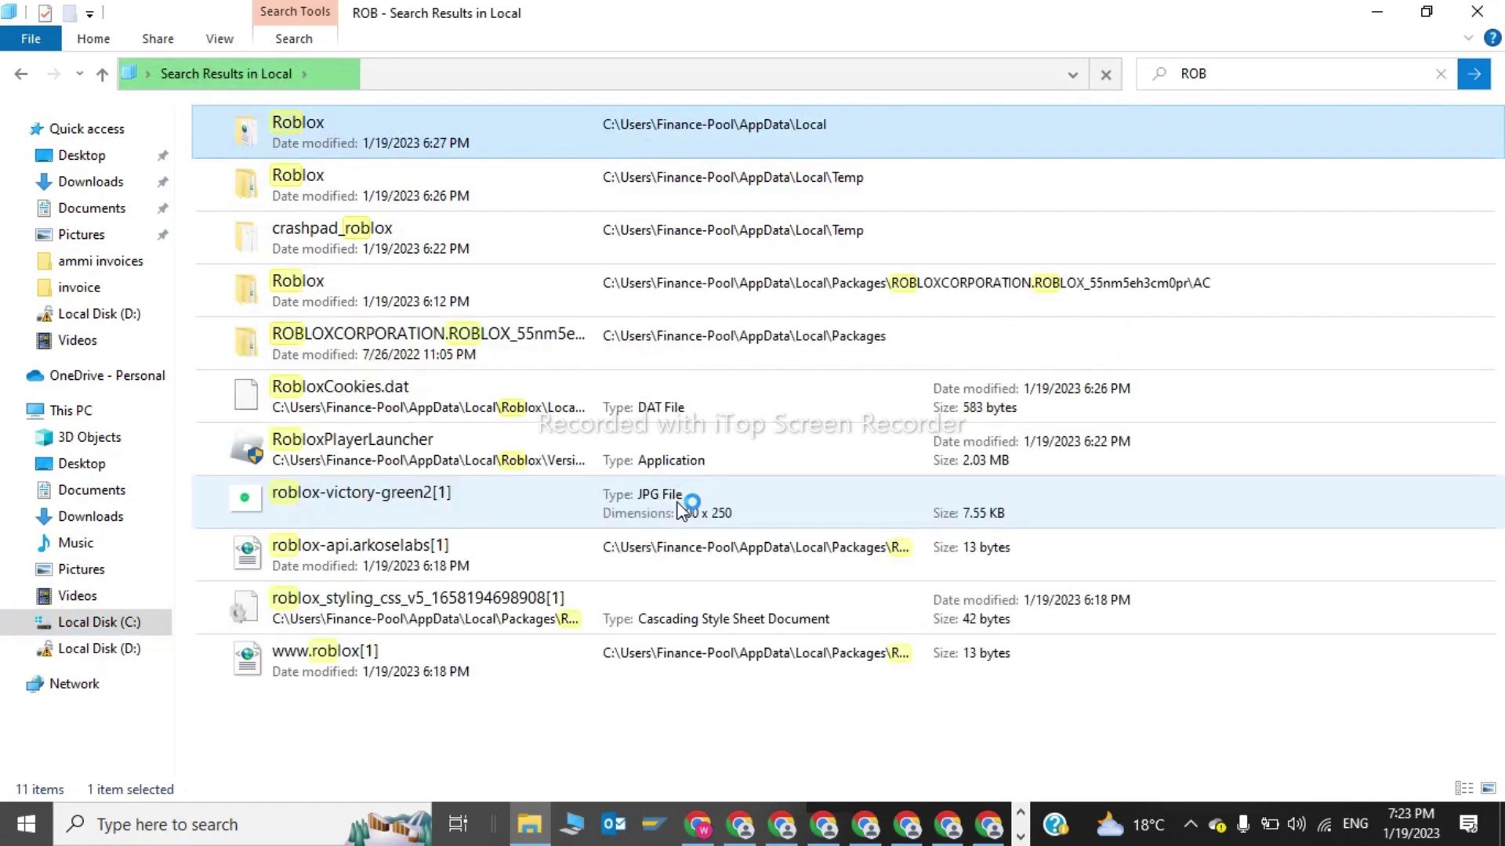
{"action": "left_click", "coordinate": [646, 190]}
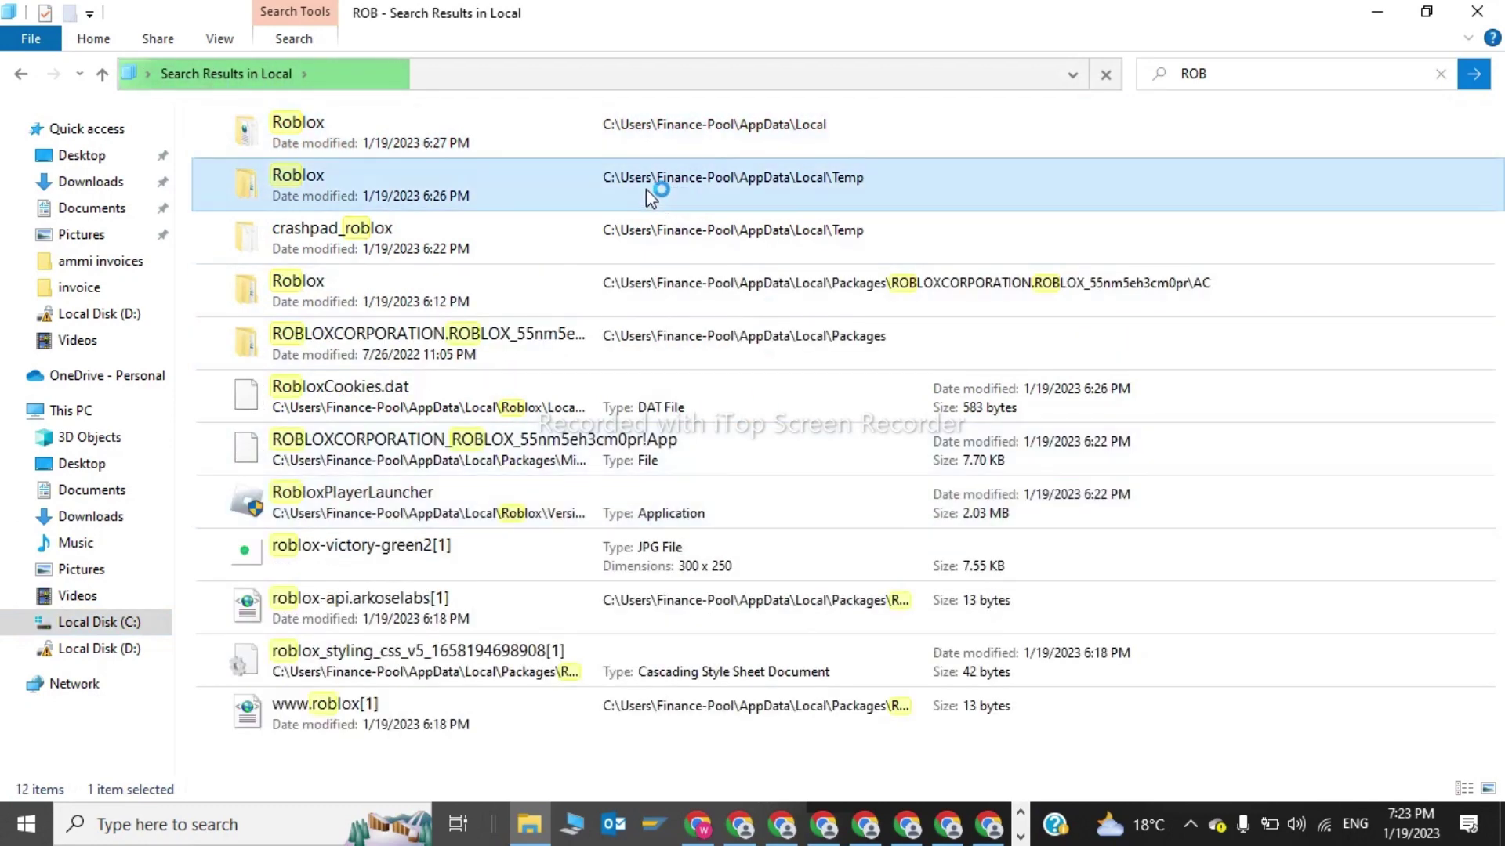
{"action": "left_click", "coordinate": [503, 245]}
{"action": "left_click", "coordinate": [439, 300]}
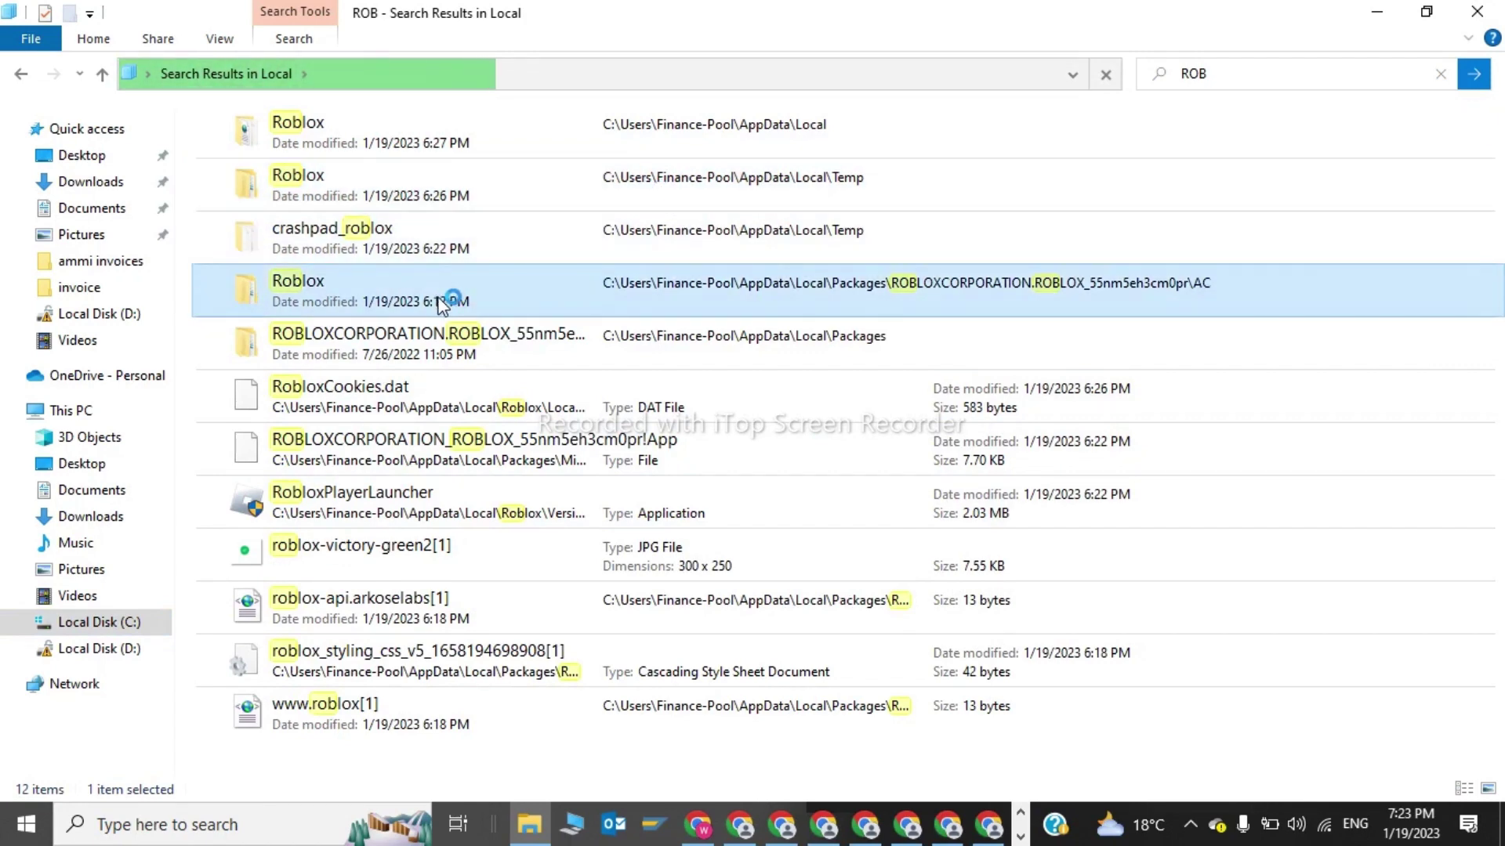
Delete the Packages Roblox folder and attempt the ROBLOXCORPORATION package folder, which is access-denied.
{"action": "right_click", "coordinate": [440, 301]}
{"action": "left_click", "coordinate": [494, 696]}
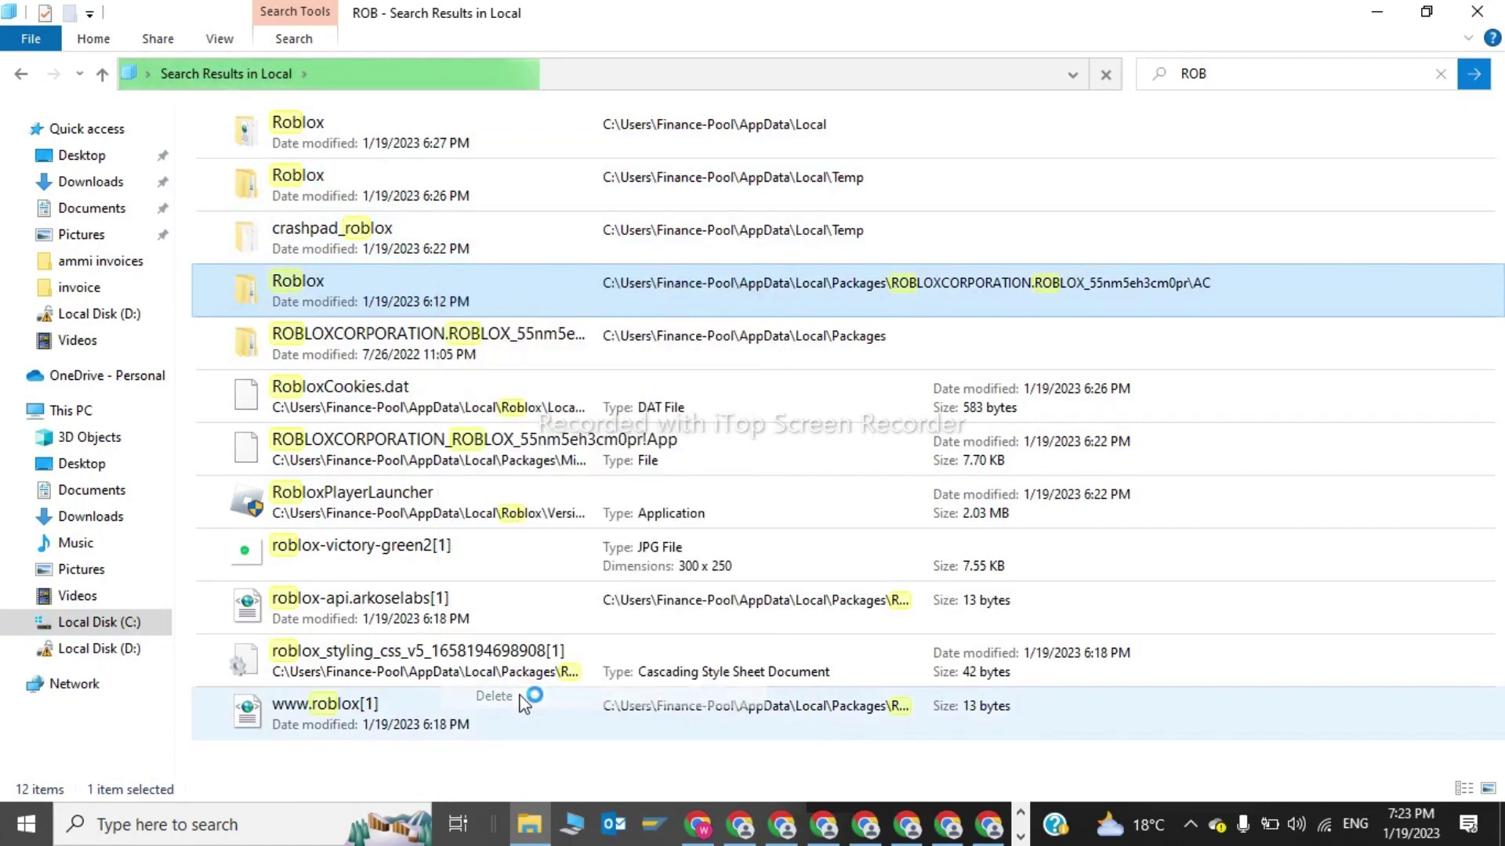
{"action": "right_click", "coordinate": [453, 339]}
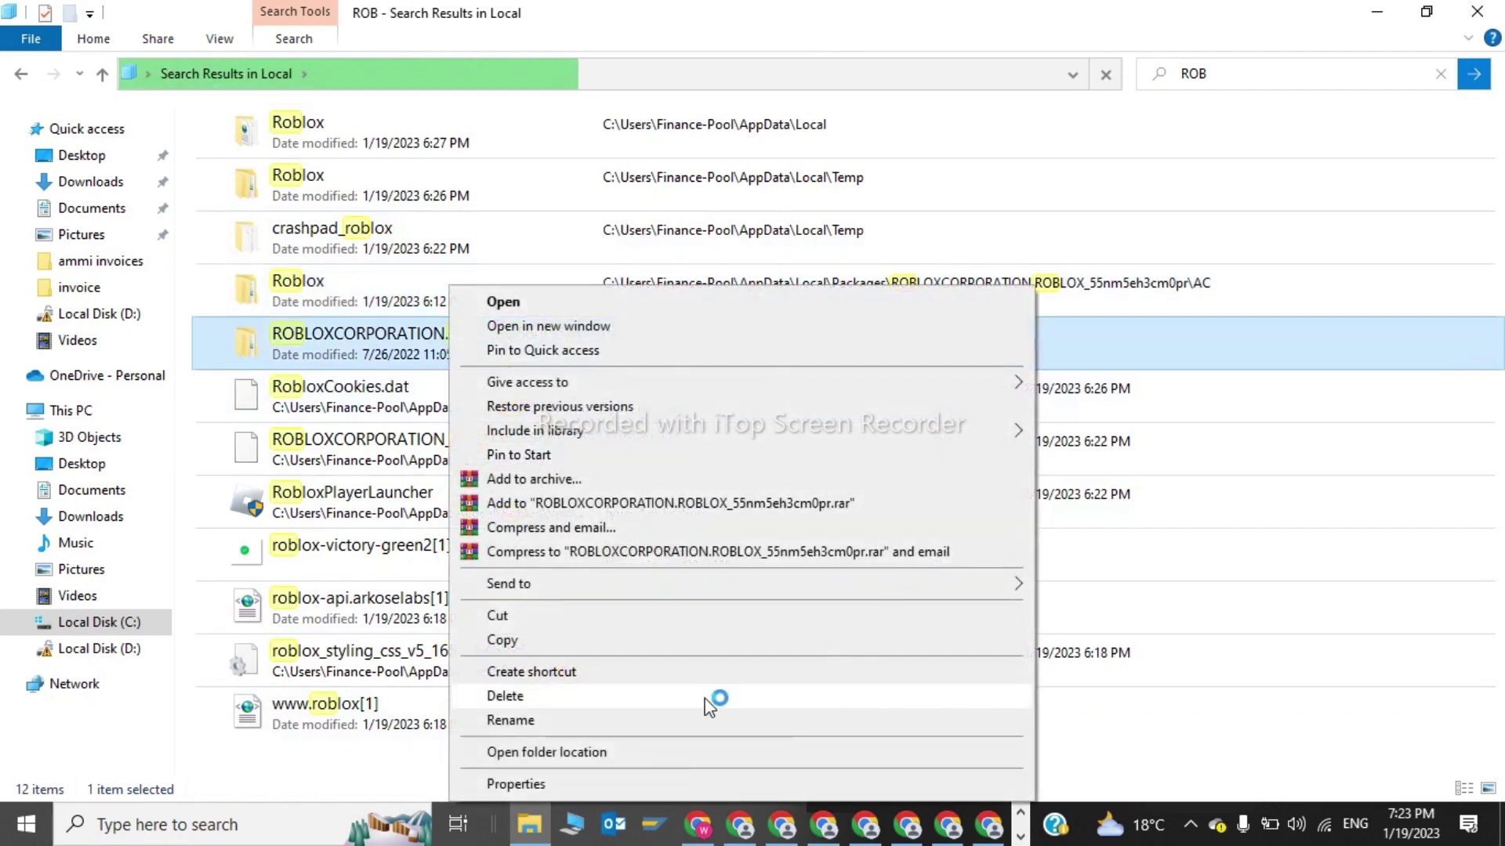
{"action": "left_click", "coordinate": [532, 696]}
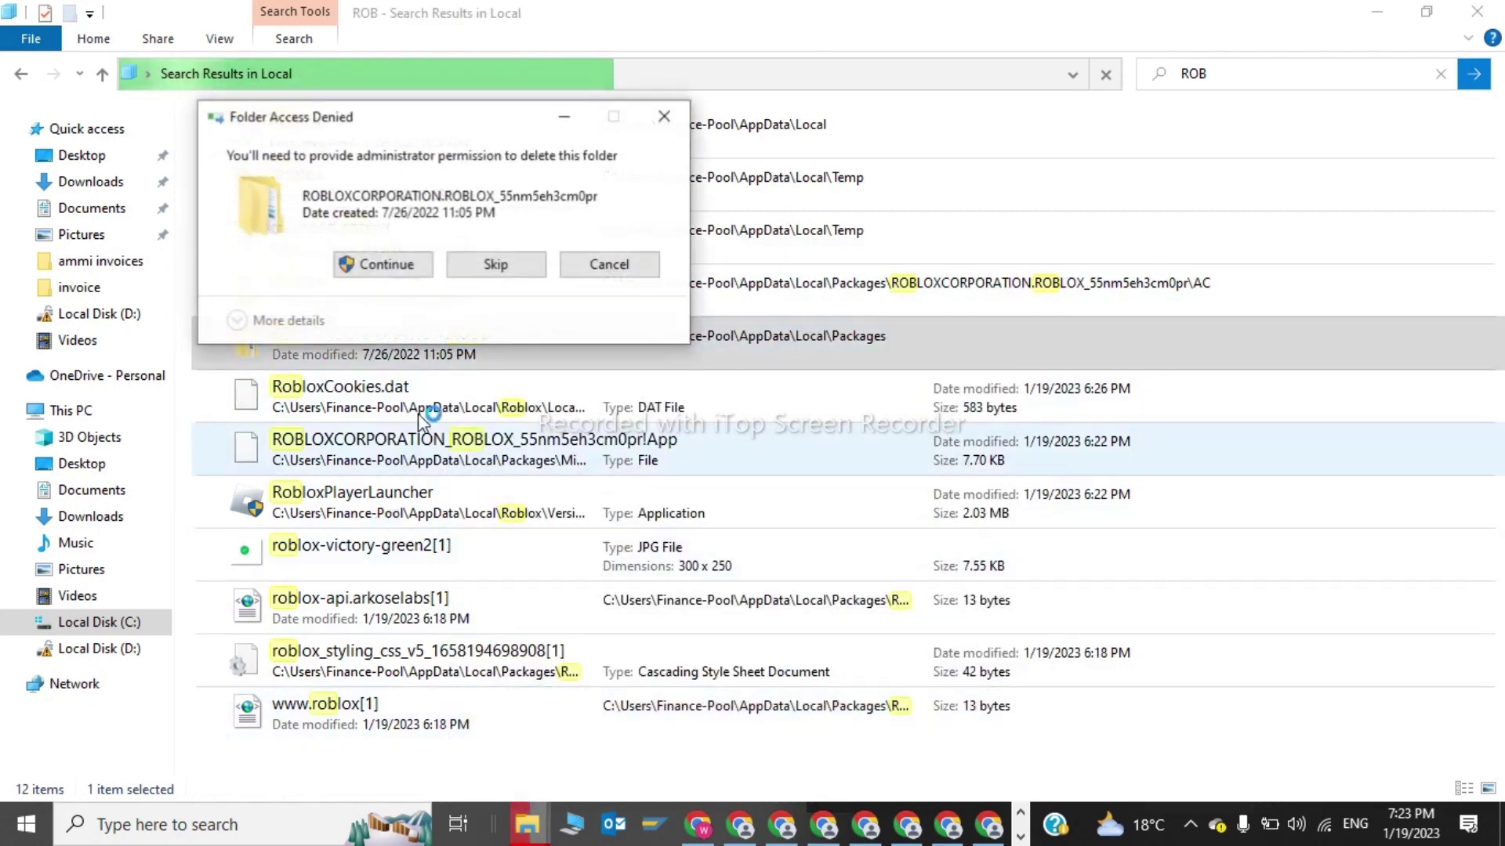
{"action": "left_click", "coordinate": [403, 263]}
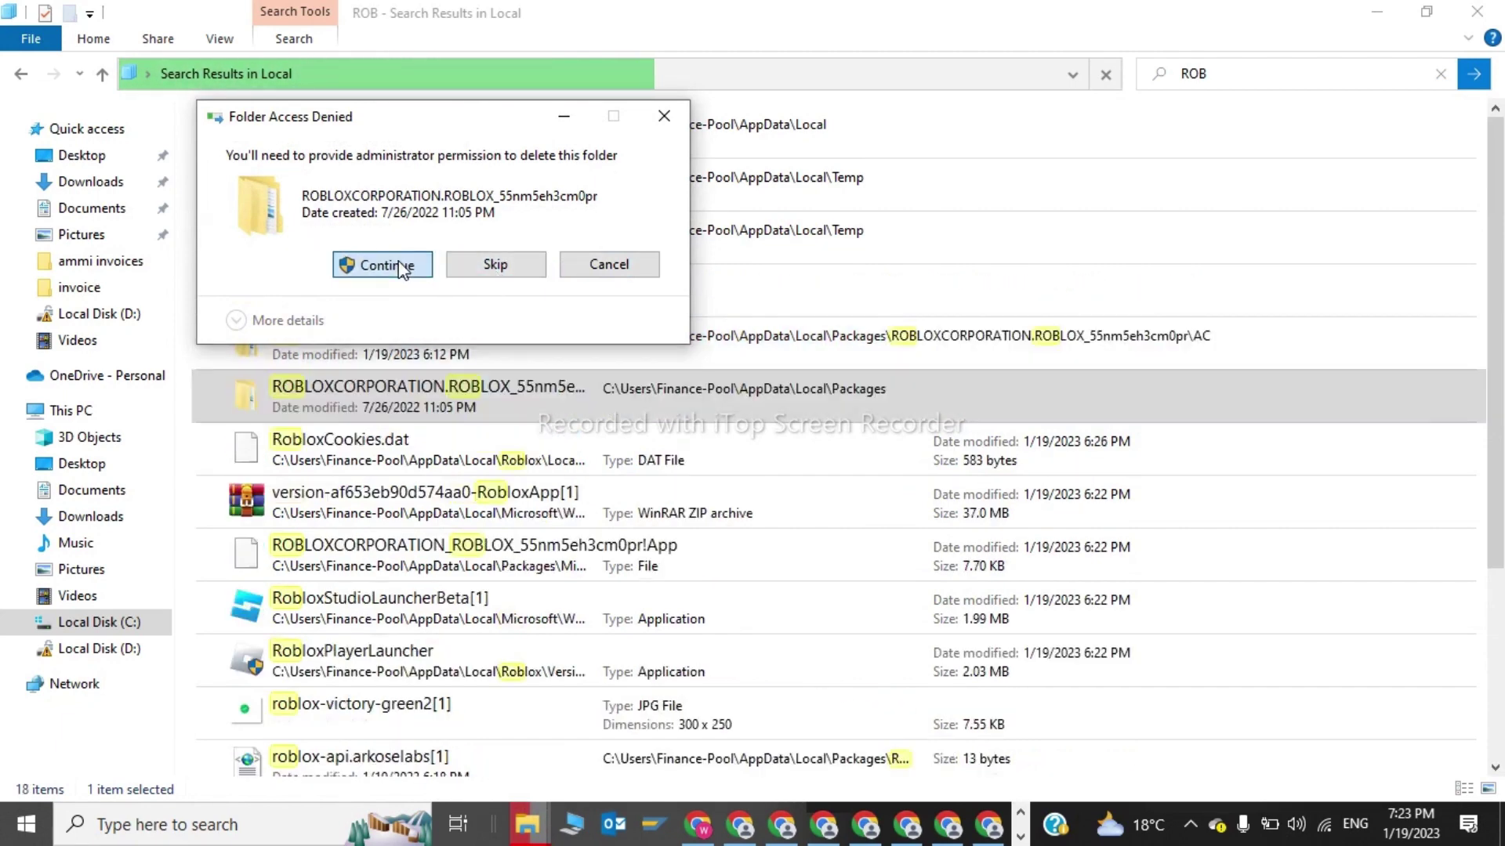
{"action": "left_click", "coordinate": [668, 113]}
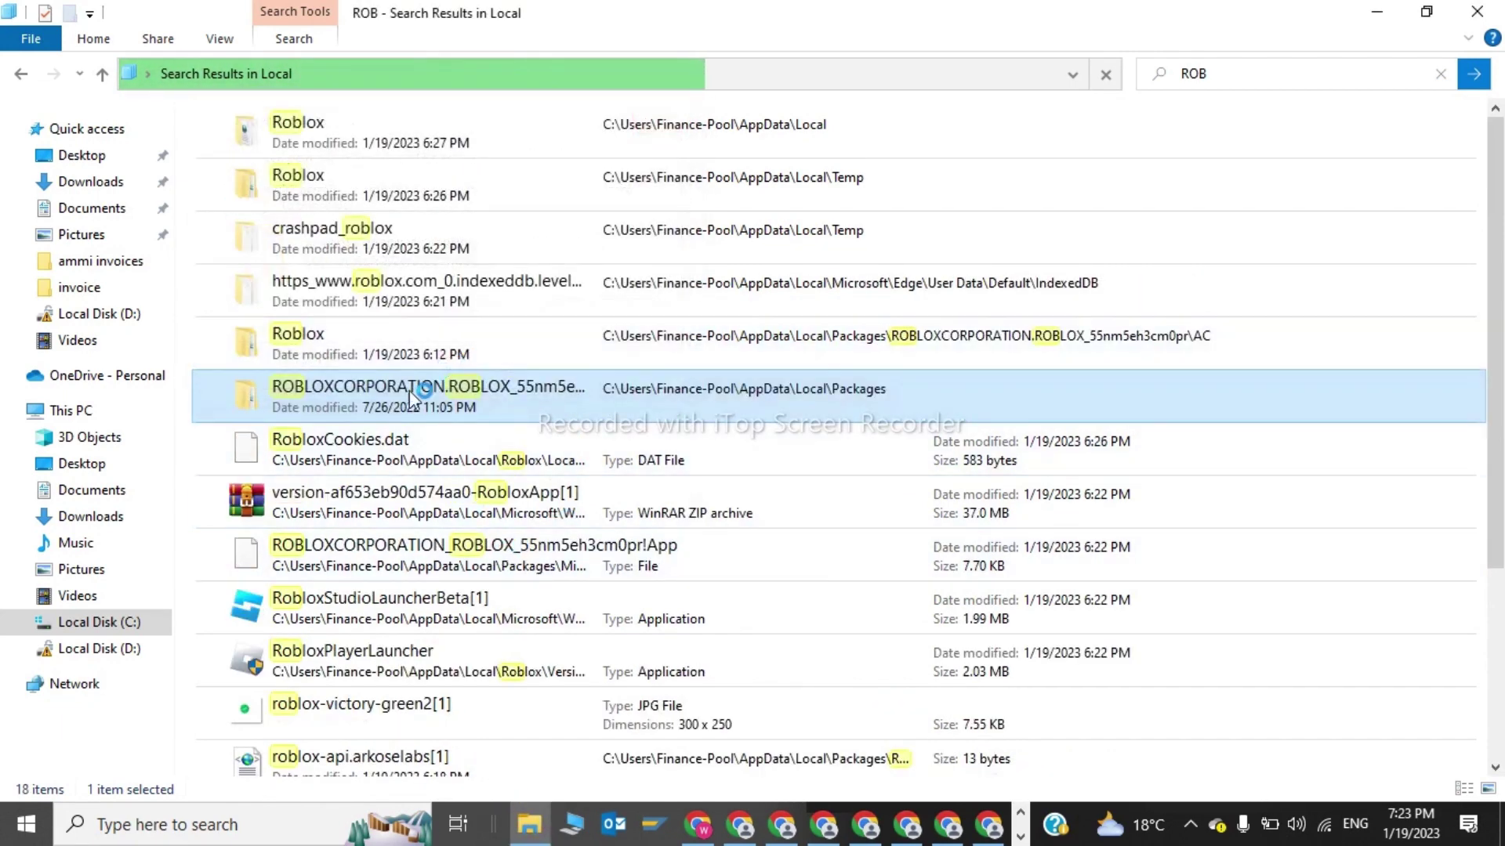
Delete the RobloxCookies.dat file, confirming the deletion.
{"action": "left_click", "coordinate": [359, 461]}
{"action": "right_click", "coordinate": [358, 462]}
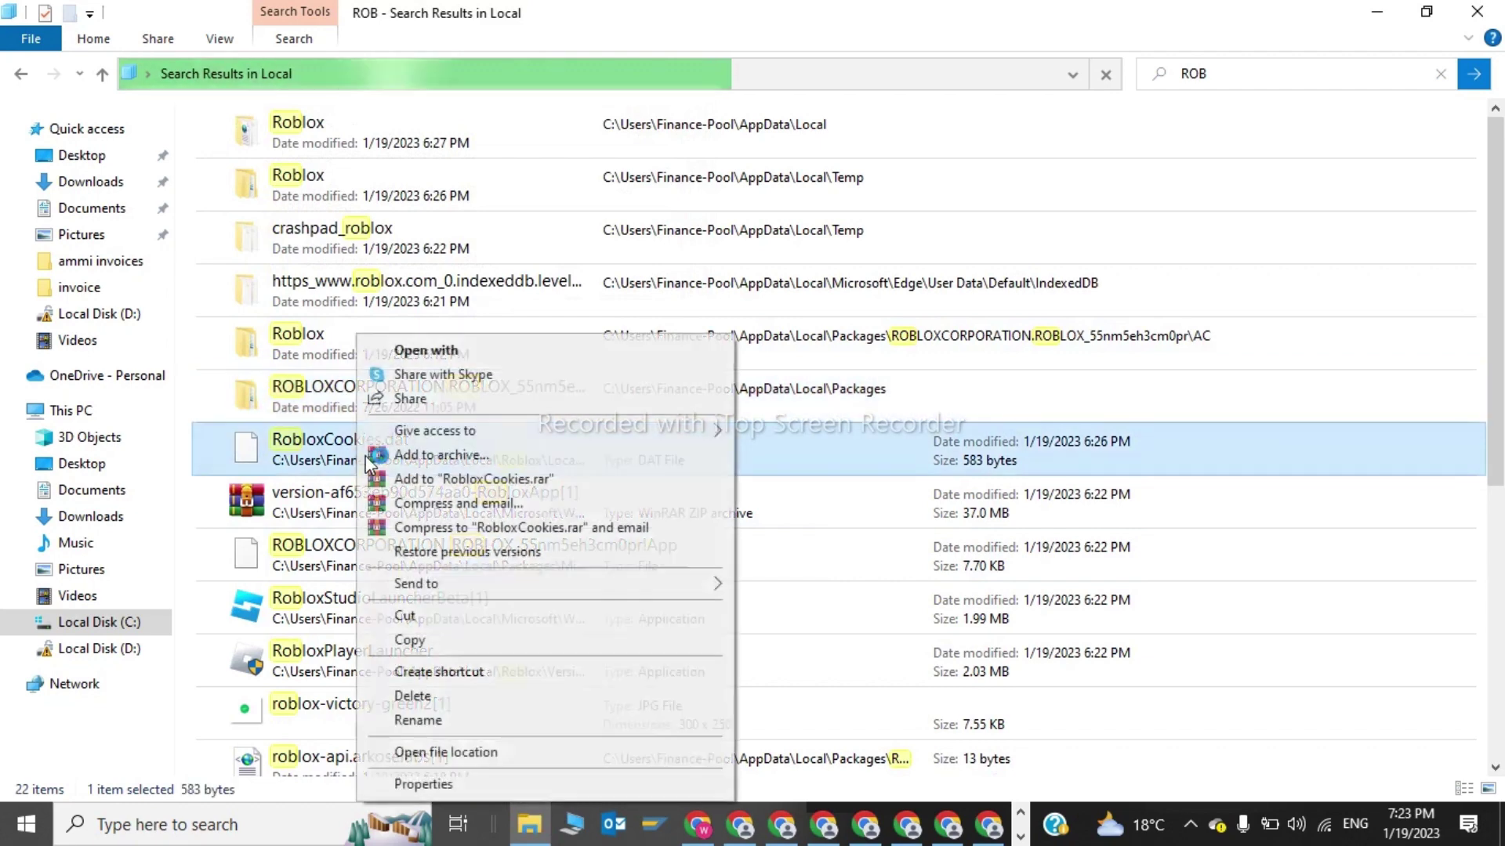
{"action": "left_click", "coordinate": [406, 696]}
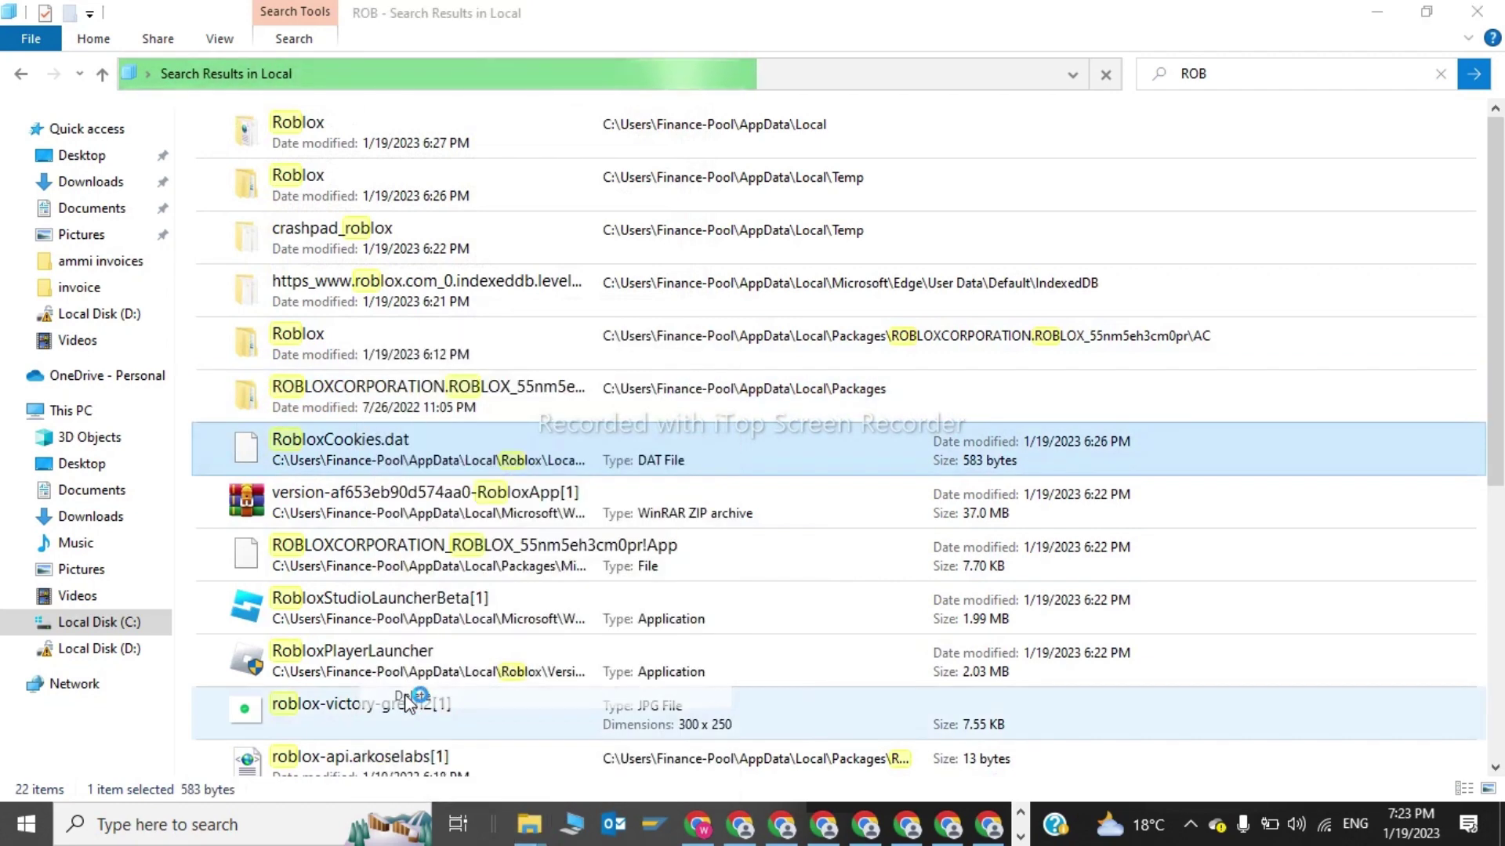
{"action": "left_click", "coordinate": [840, 498]}
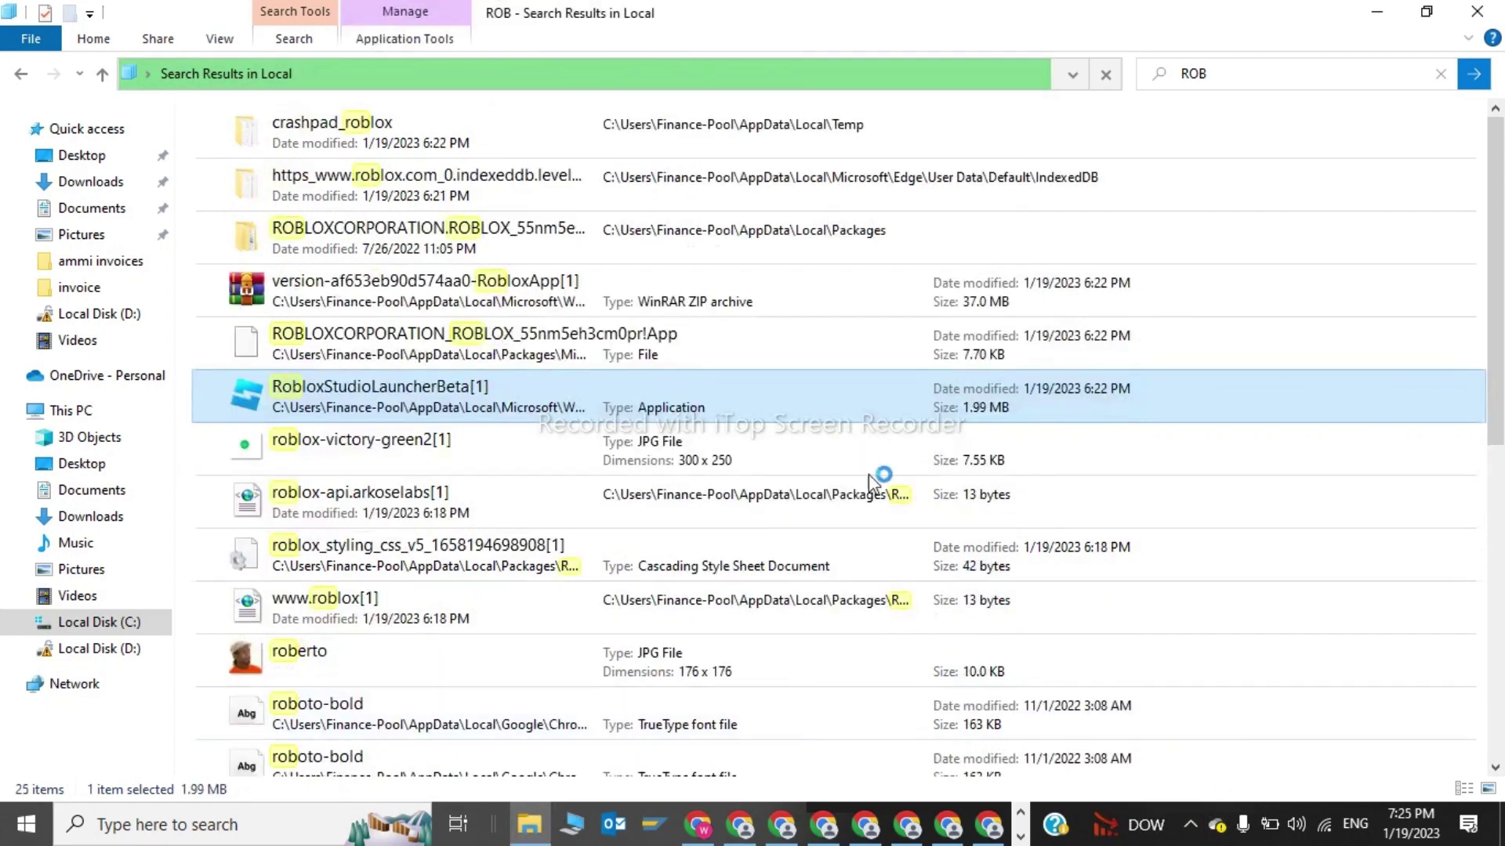
Try deleting RobloxStudioLauncherBeta[1] and cancel the Item Not Found notice.
{"action": "right_click", "coordinate": [732, 394]}
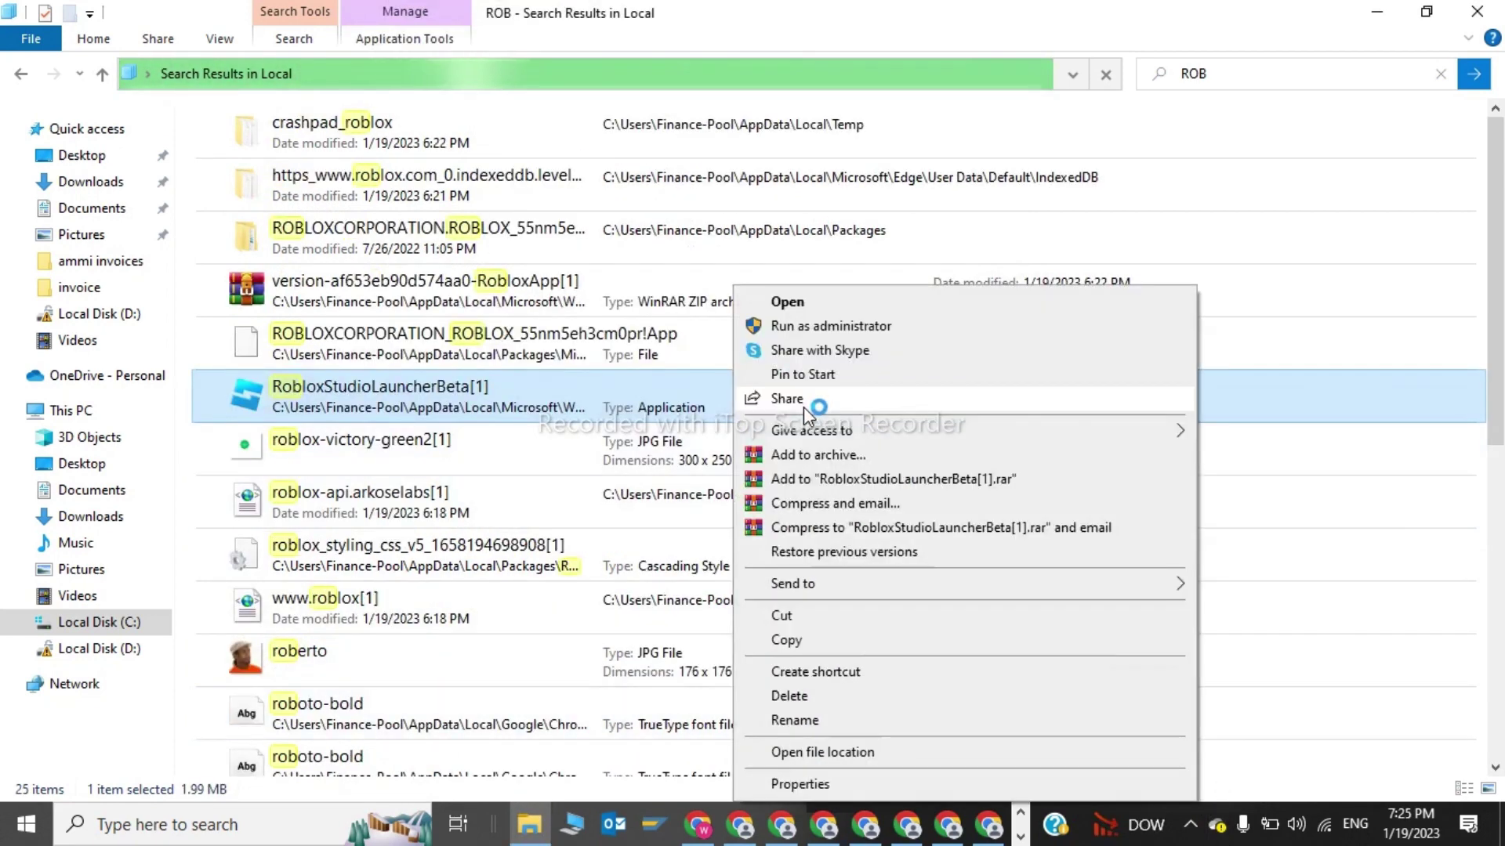
{"action": "left_click", "coordinate": [791, 697]}
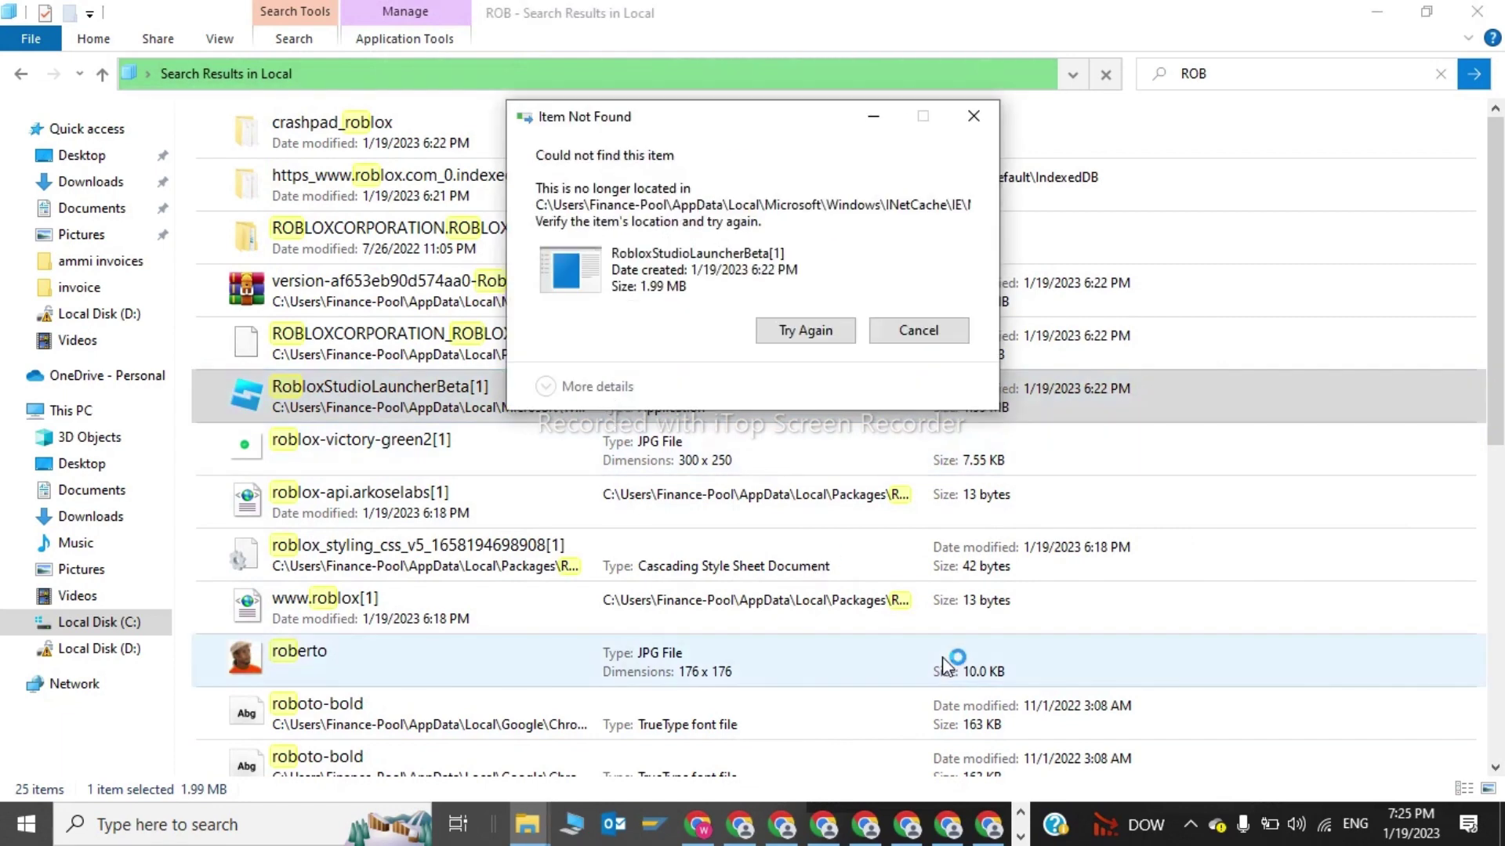
{"action": "left_click", "coordinate": [900, 336]}
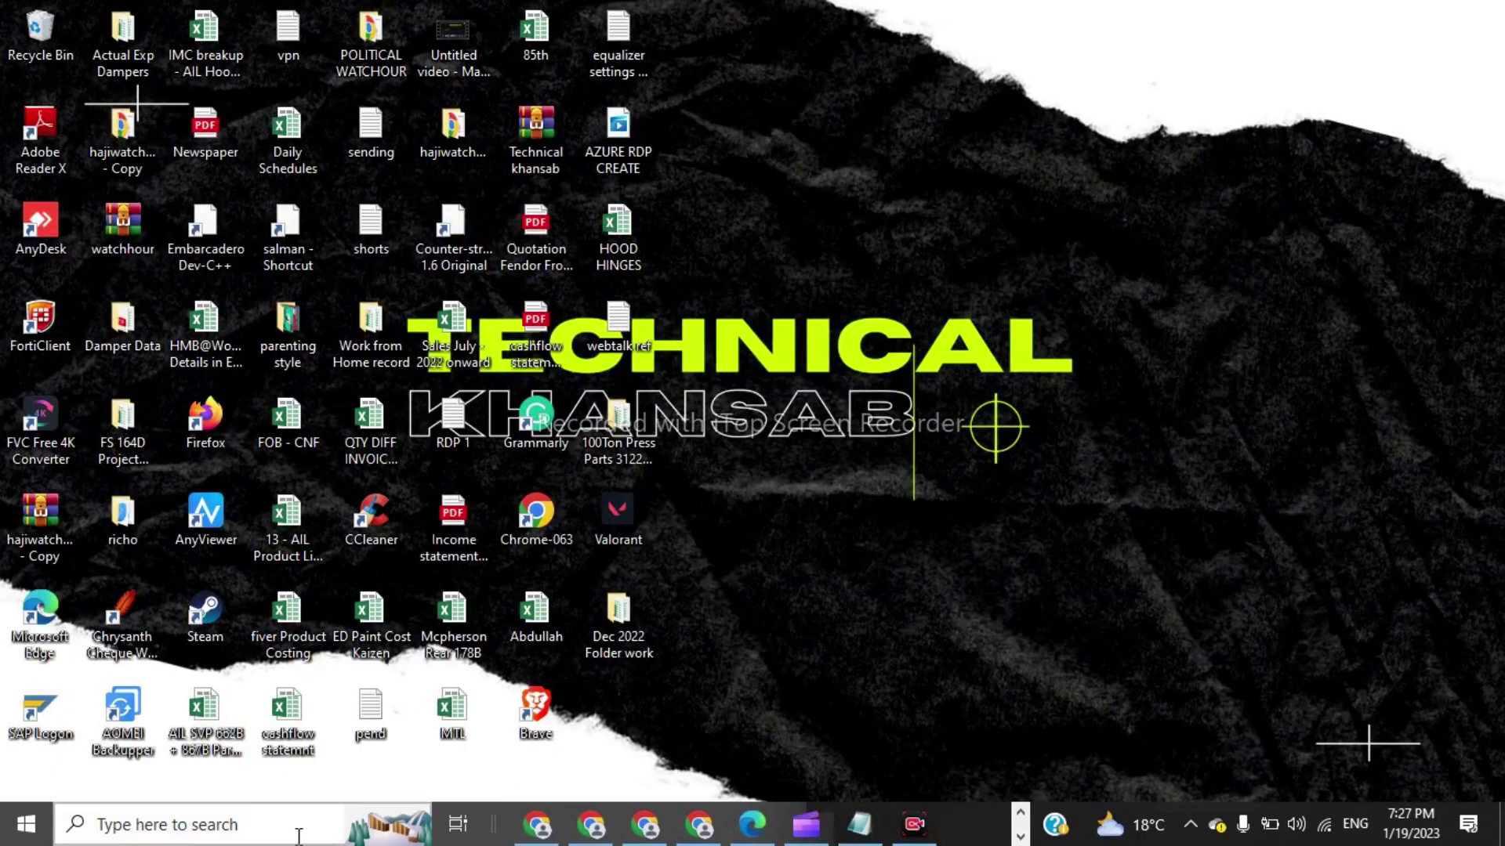
Launch Command Prompt as administrator from a cmd search.
{"action": "left_click", "coordinate": [299, 835]}
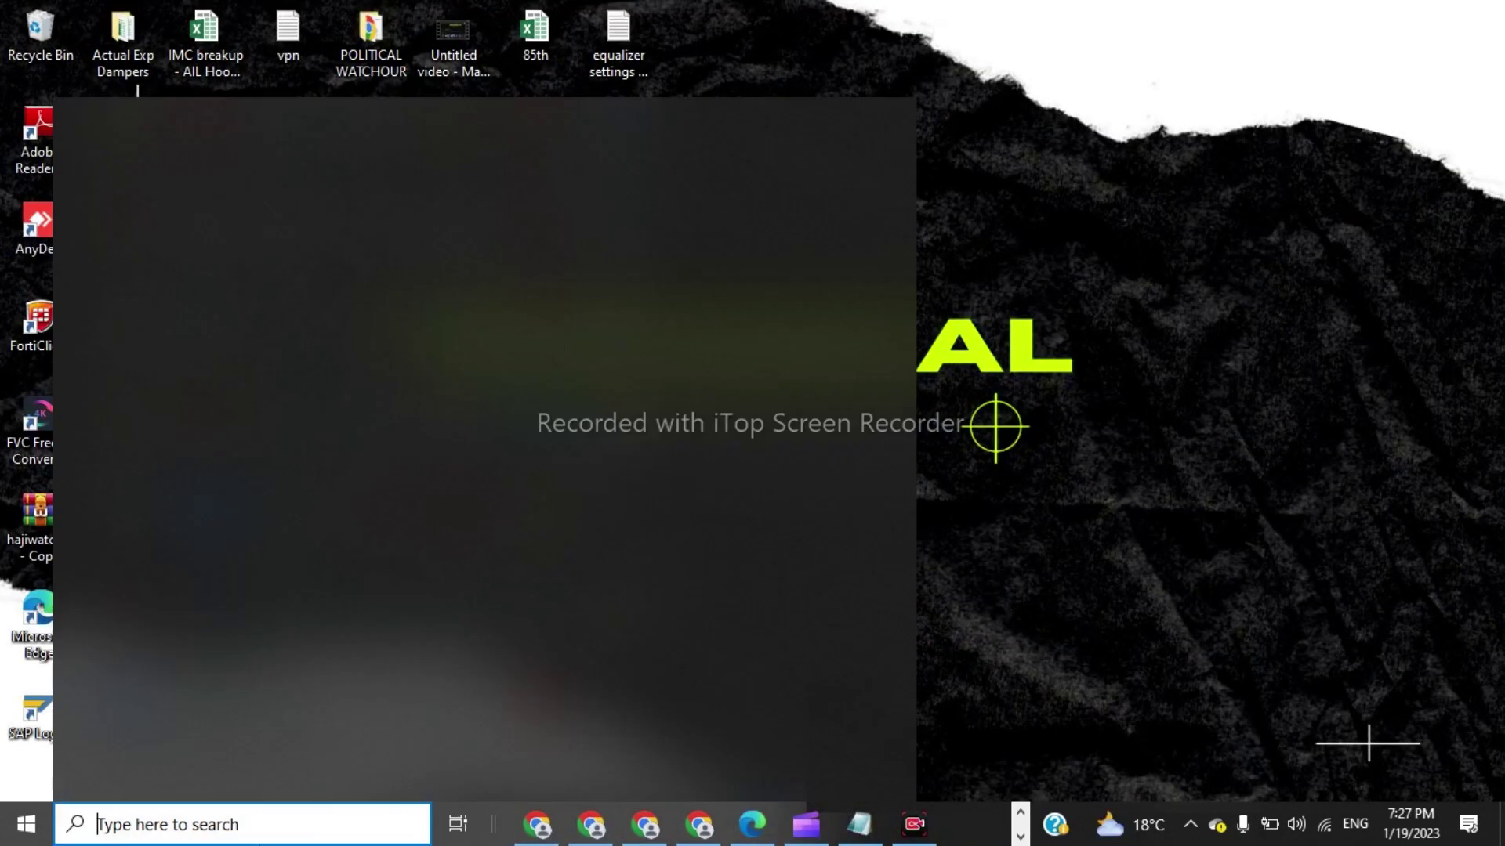
{"action": "type", "text": "cmd"}
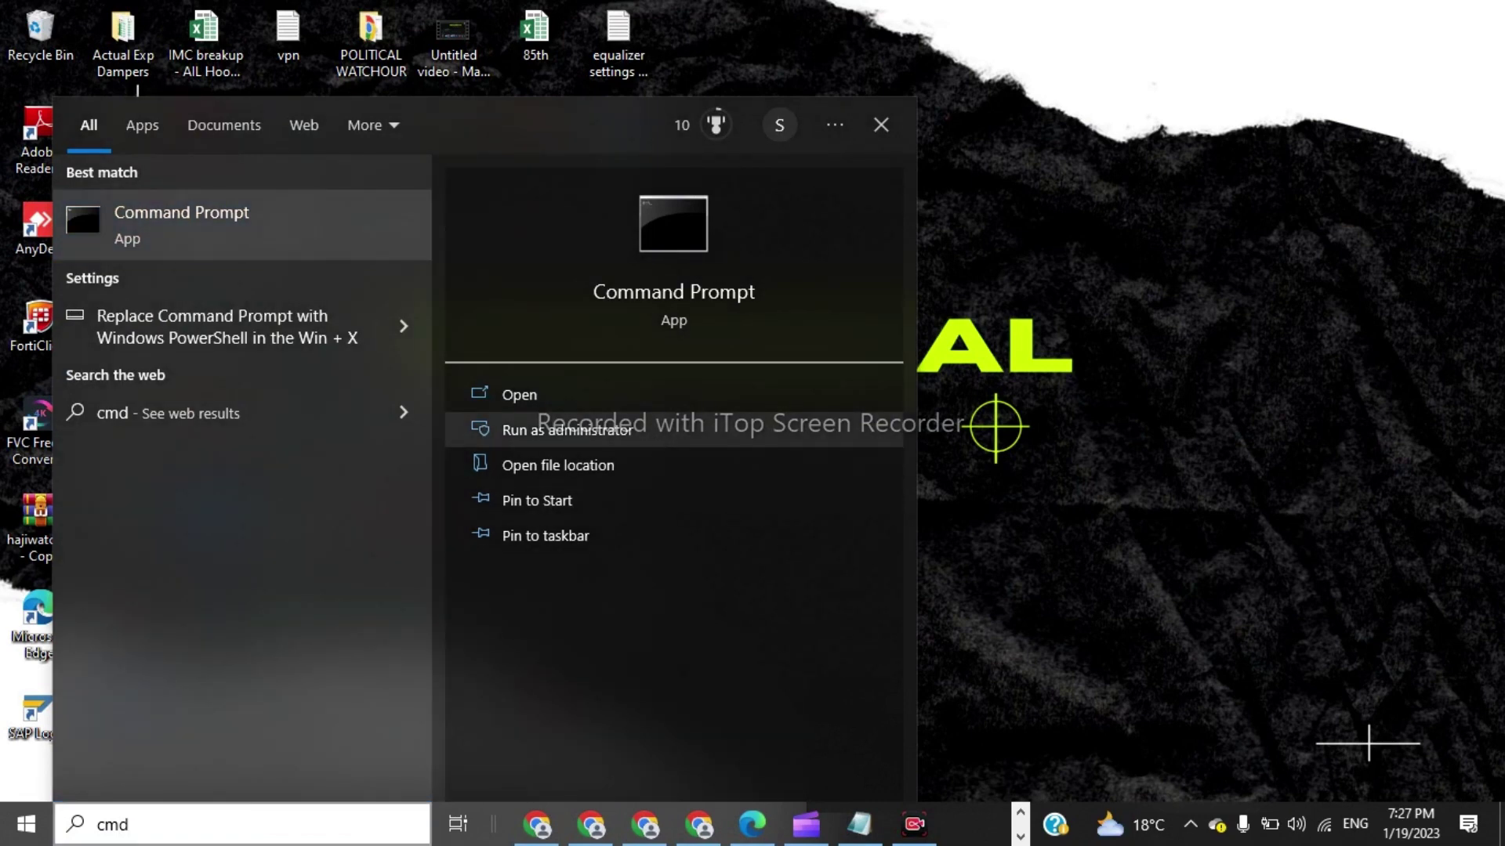
{"action": "left_click", "coordinate": [823, 430]}
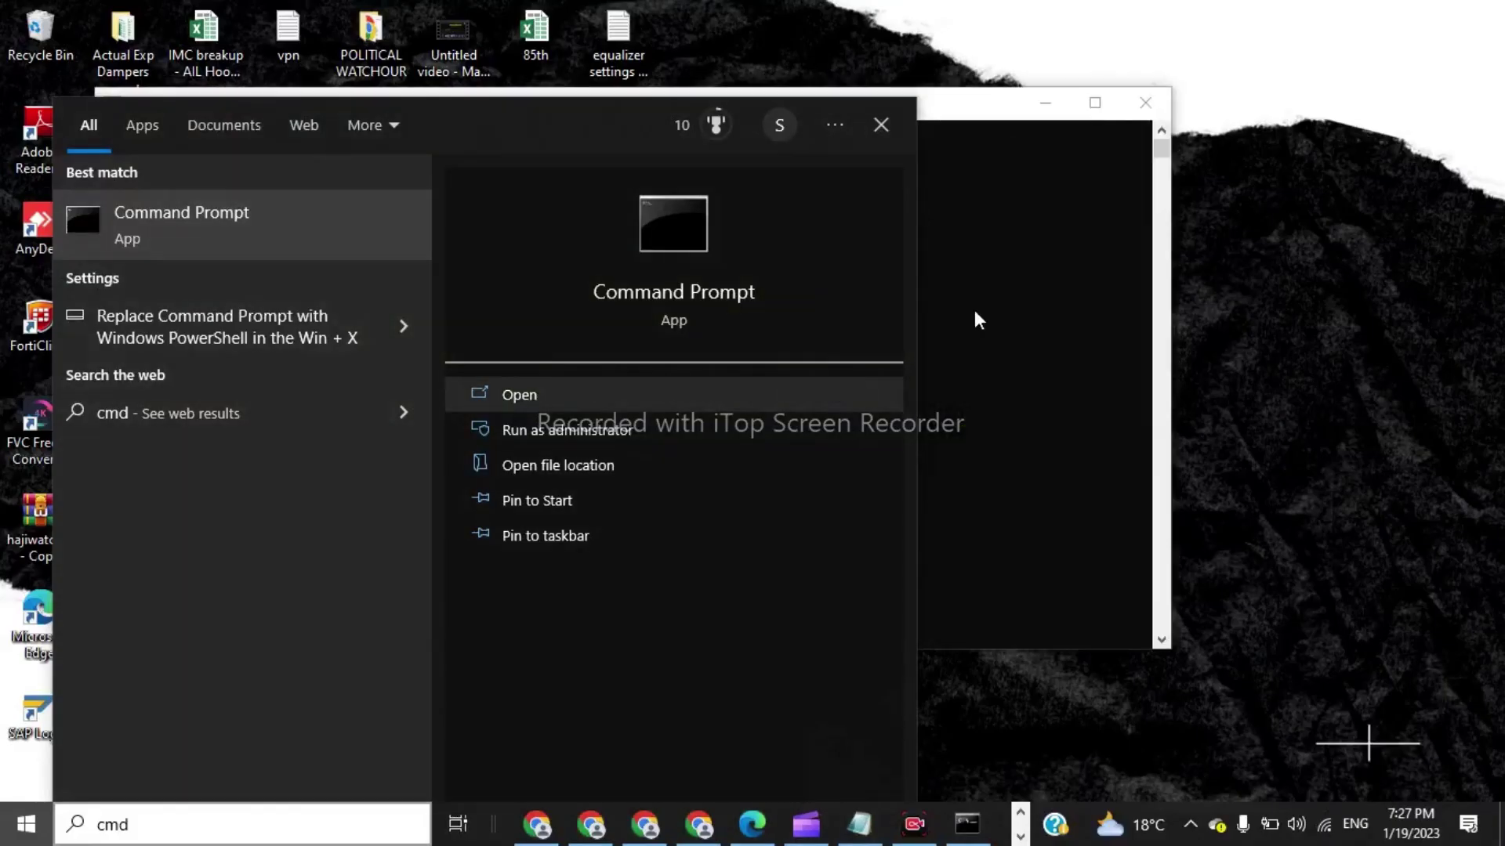
{"action": "left_click", "coordinate": [885, 124]}
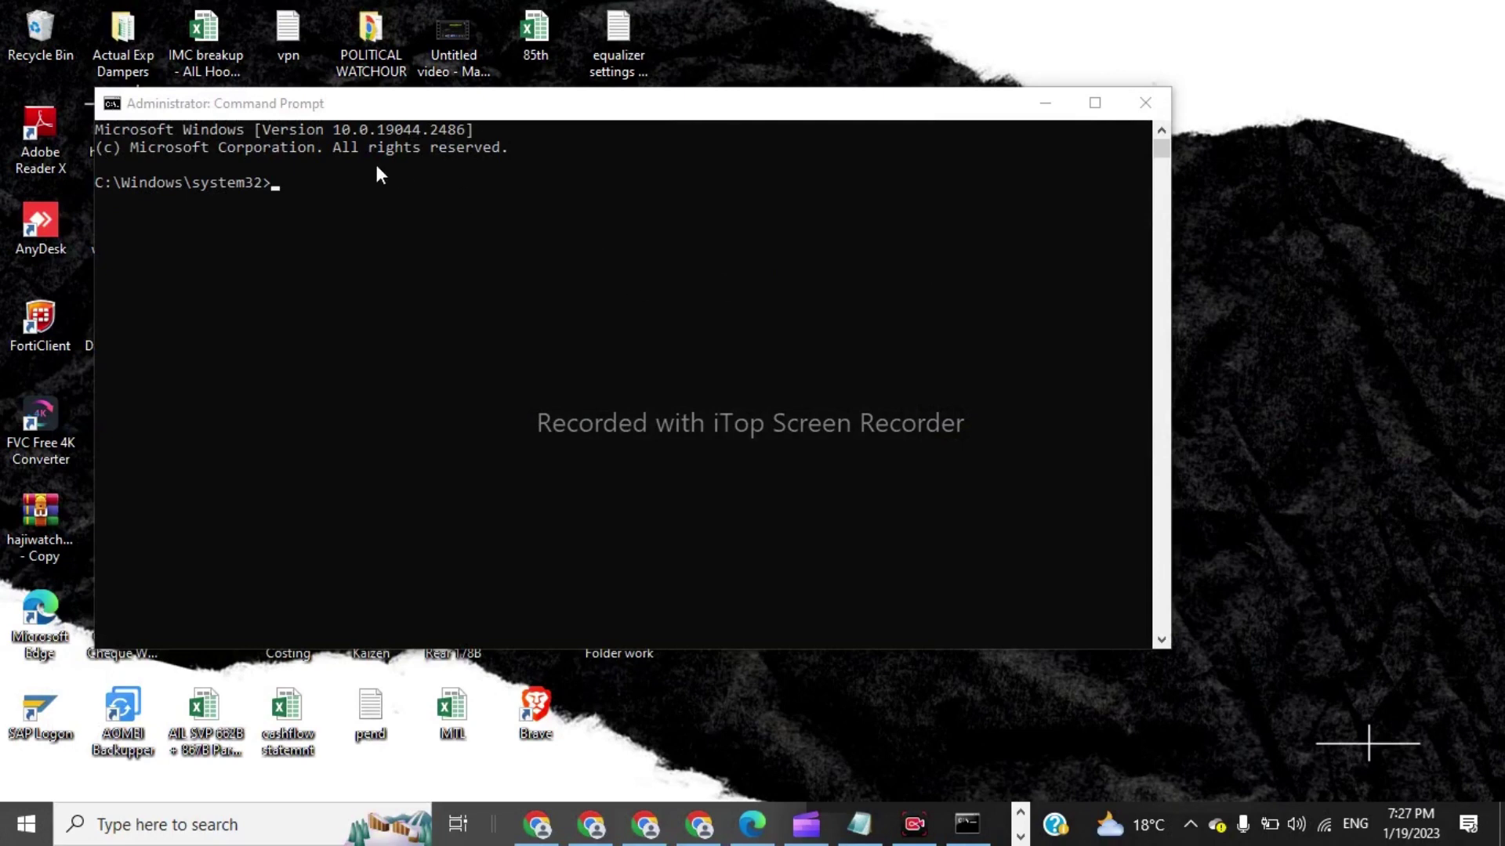
Copy ipconfig /flushdns from Notepad and run it in the admin console.
{"action": "left_click", "coordinate": [872, 829]}
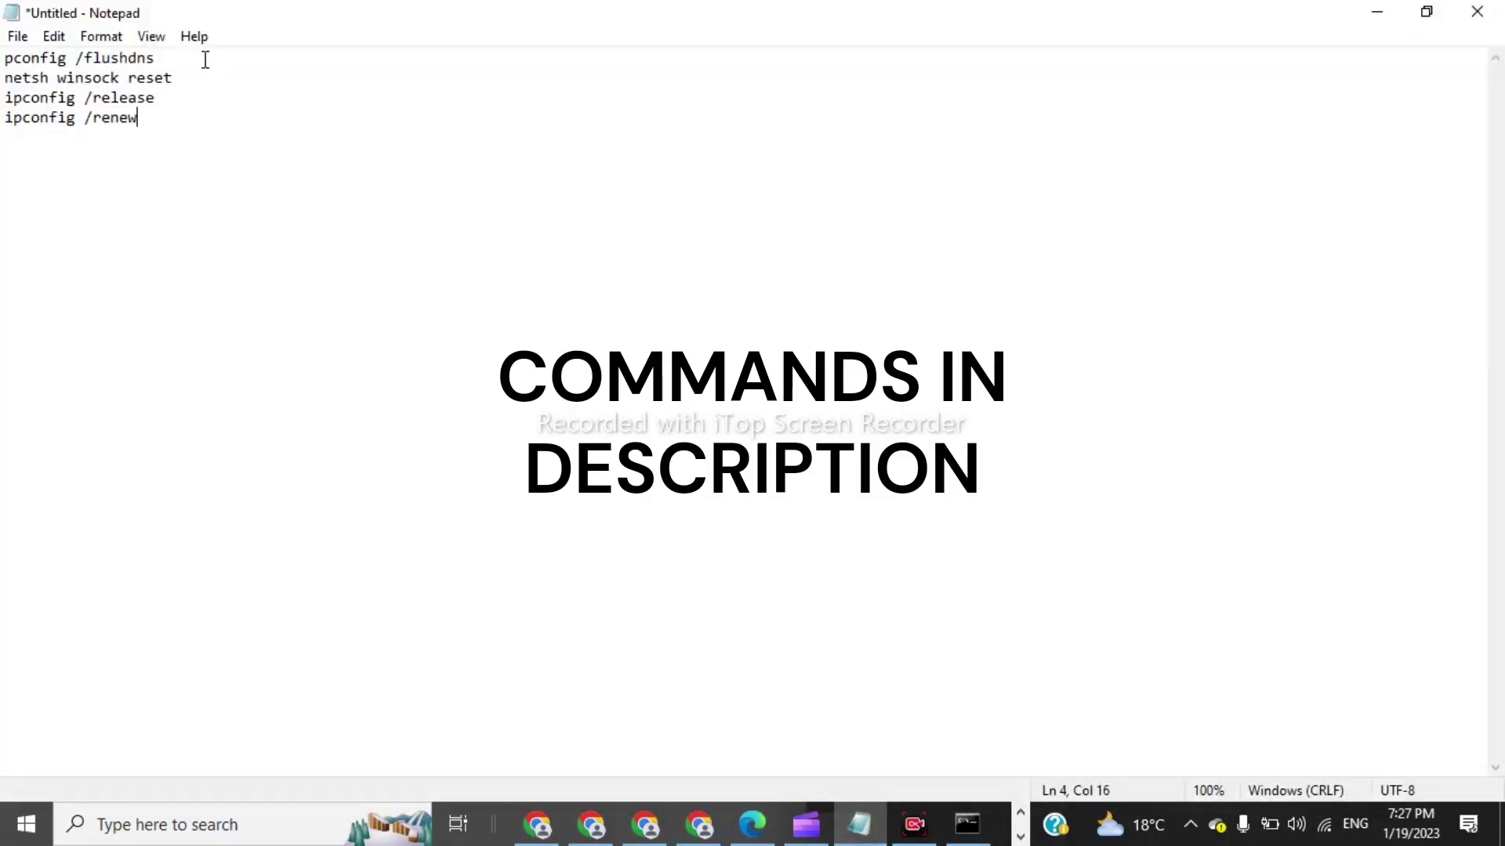
{"action": "double_click", "coordinate": [205, 60]}
{"action": "left_click", "coordinate": [205, 59]}
{"action": "type", "text": "i"}
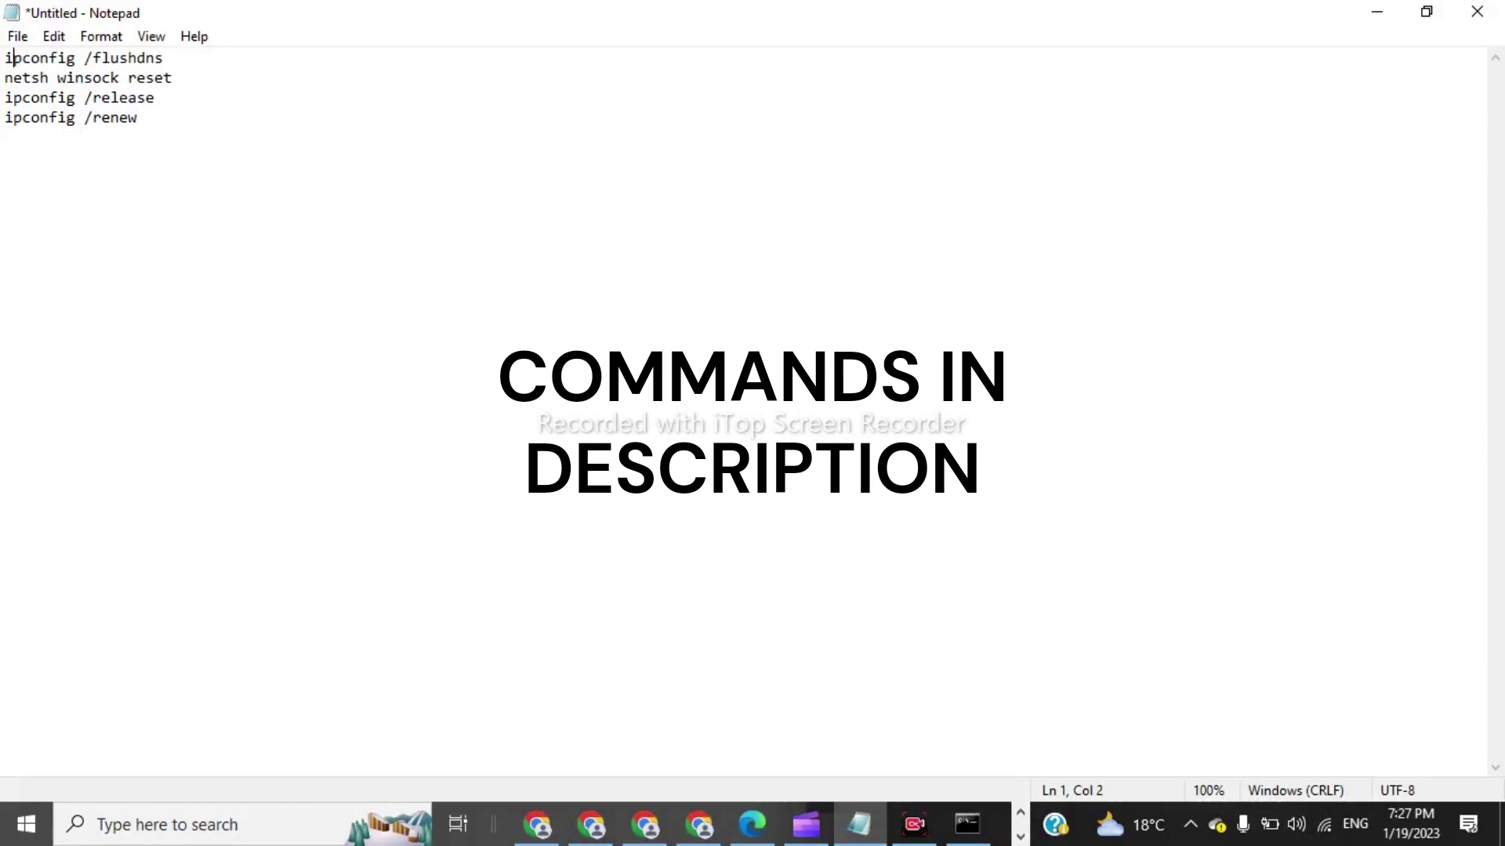
{"action": "double_click", "coordinate": [204, 58]}
{"action": "left_click_drag", "start_coordinate": [204, 58], "coordinate": [3, 54]}
{"action": "key", "text": "ctrl+c"}
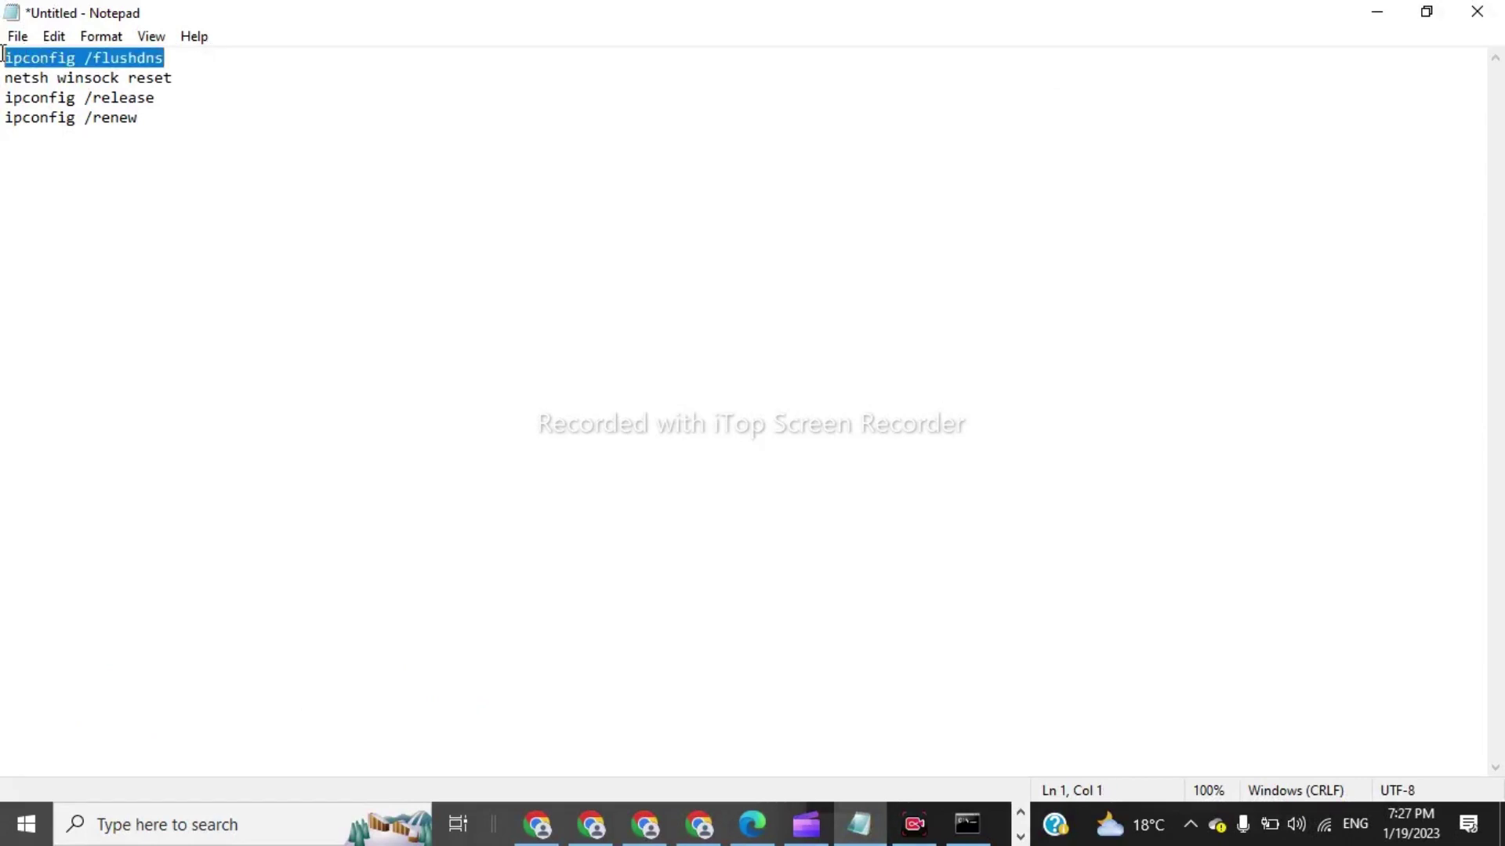
{"action": "left_click", "coordinate": [1369, 11]}
{"action": "right_click", "coordinate": [460, 216]}
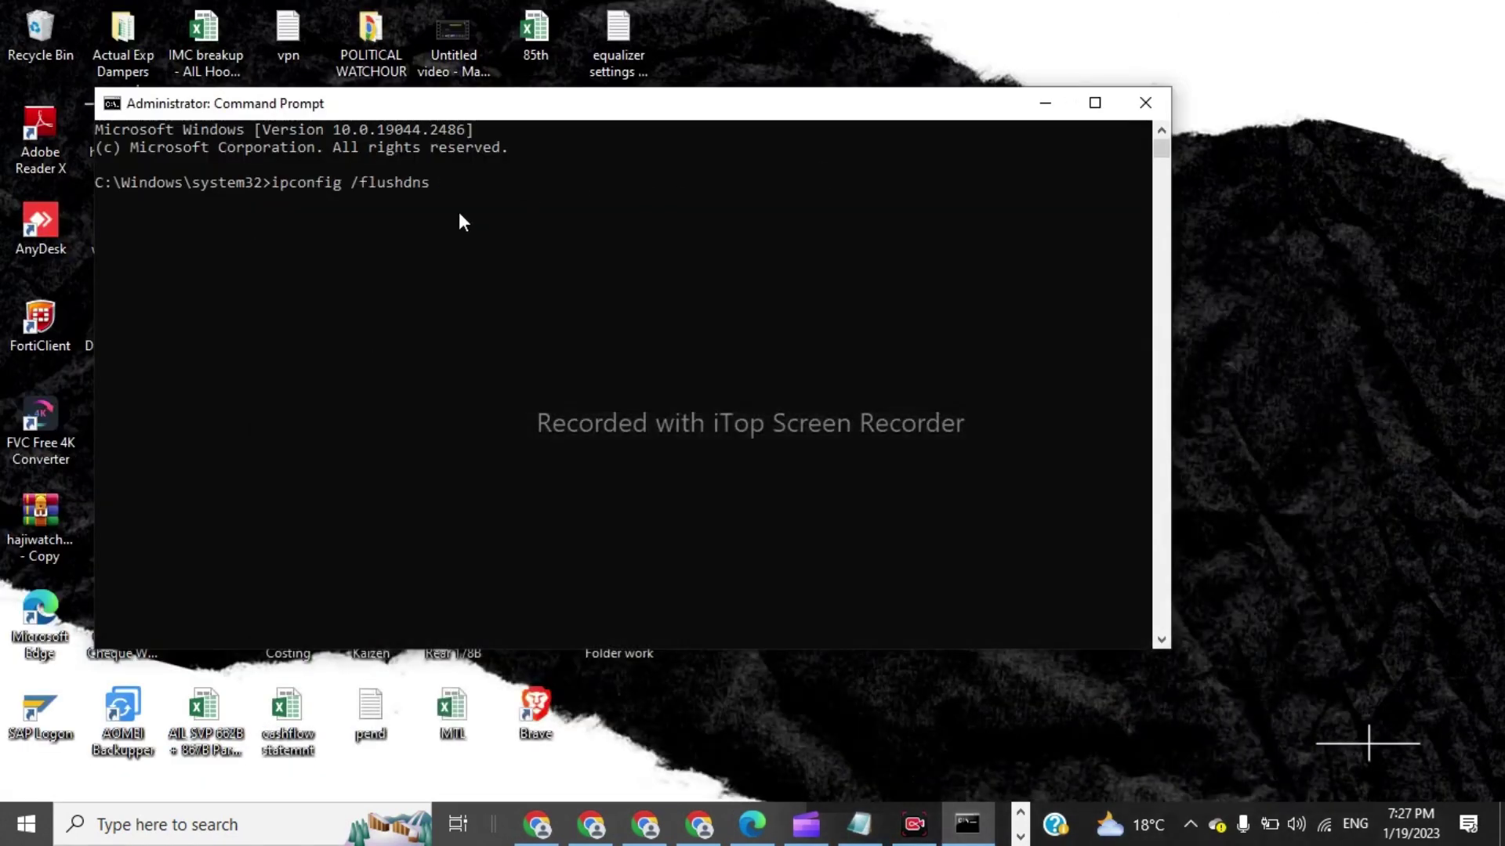
{"action": "key", "text": "Return"}
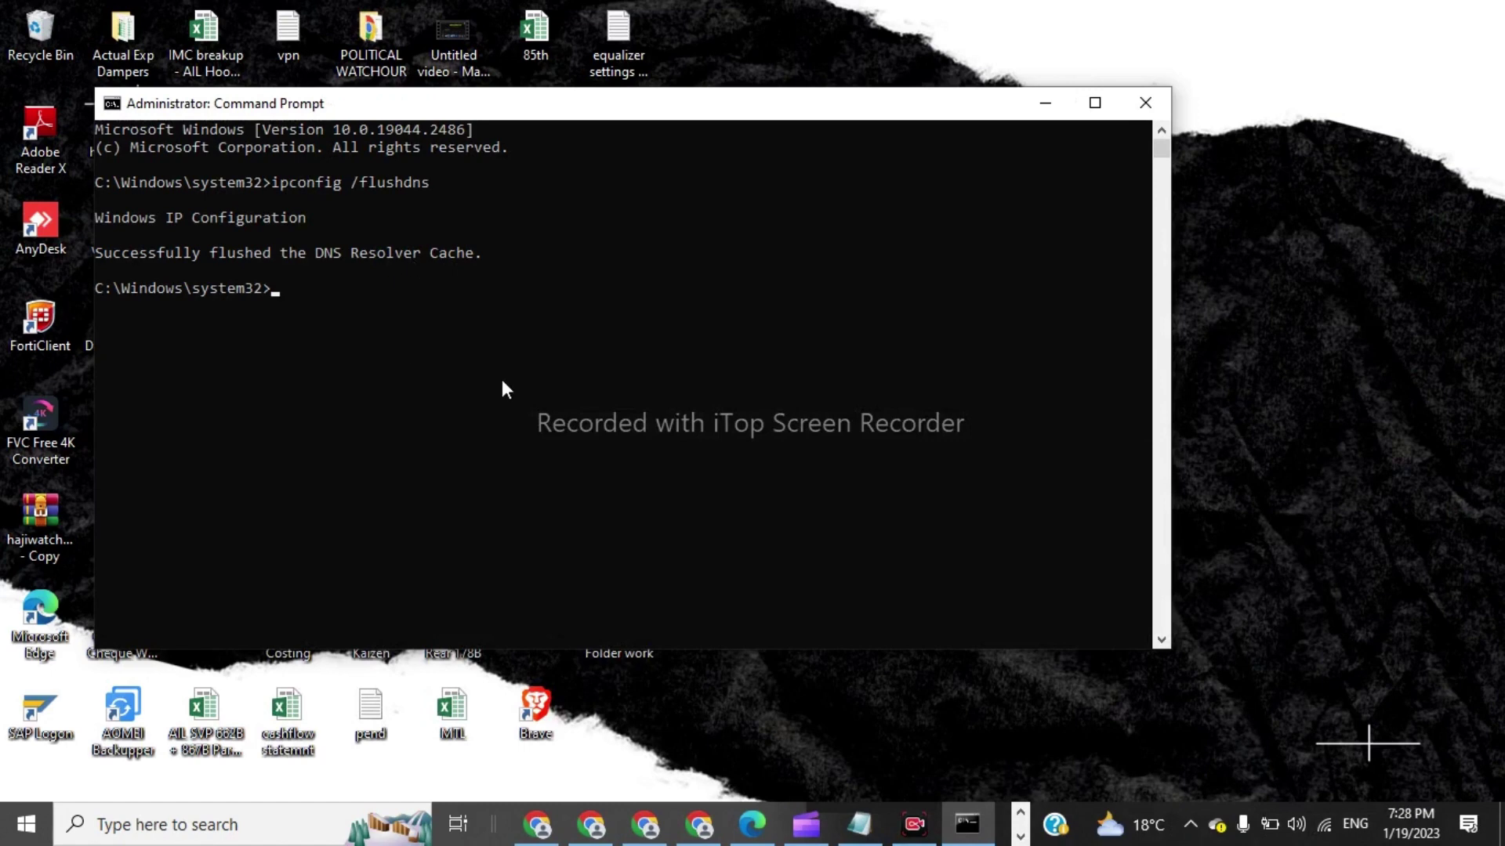
Copy netsh winsock reset from Notepad and run it in the console.
{"action": "left_click", "coordinate": [860, 823]}
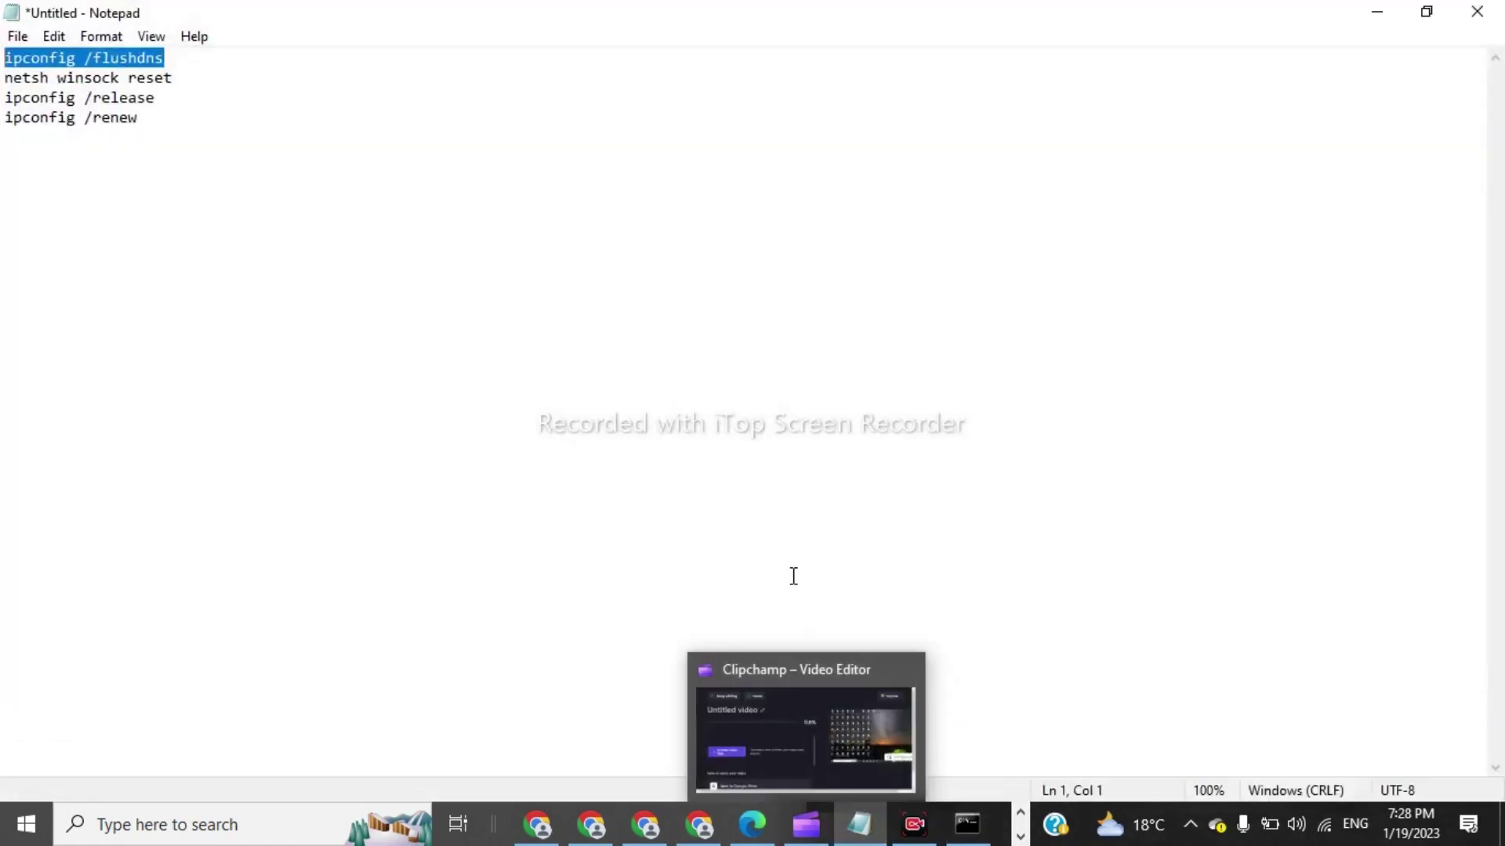
{"action": "left_click_drag", "start_coordinate": [4, 79], "coordinate": [186, 82]}
{"action": "key", "text": "ctrl+c"}
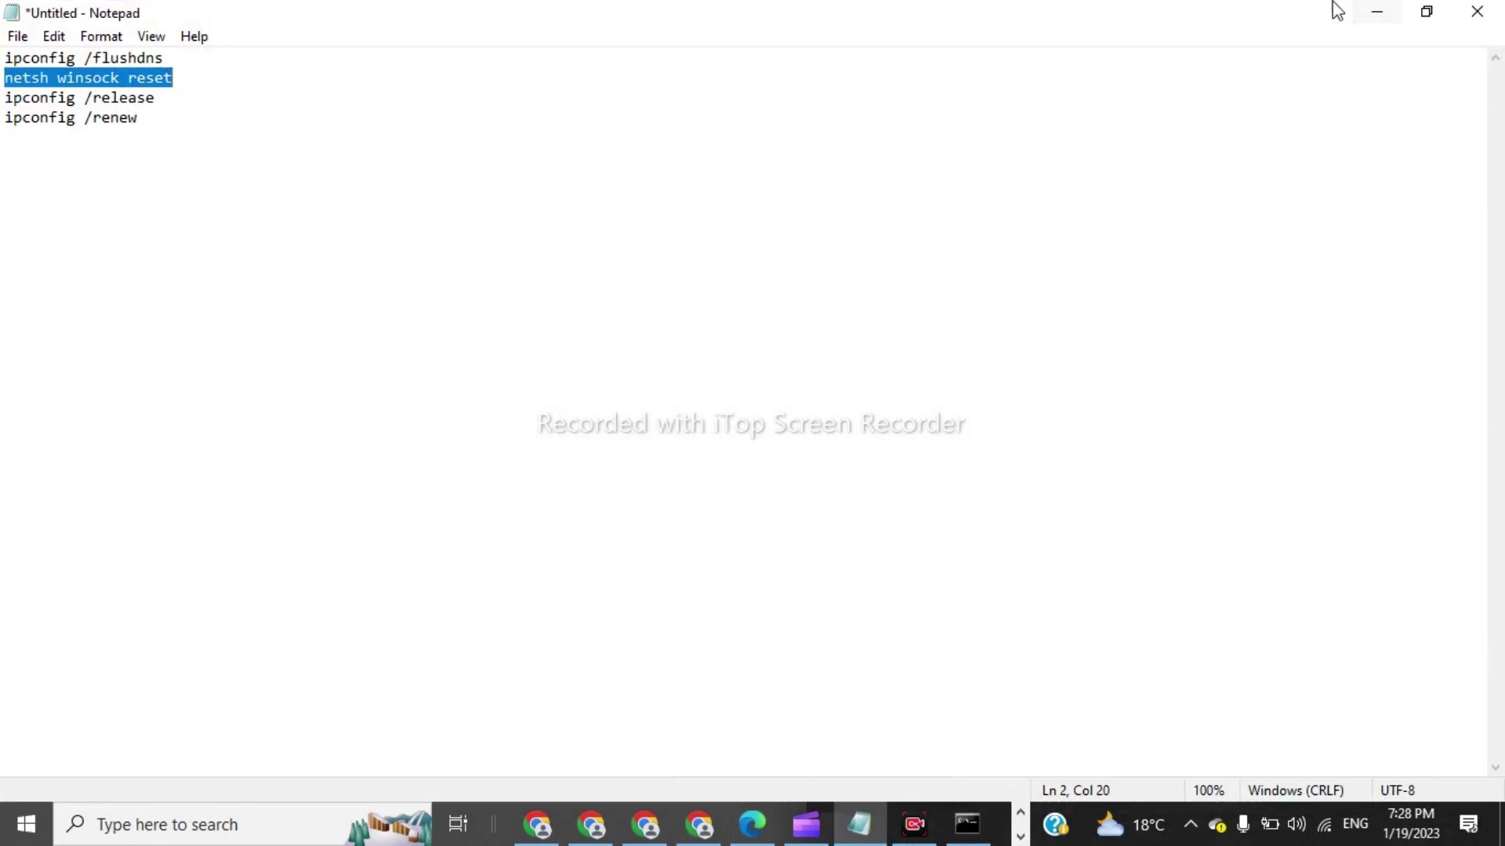
{"action": "left_click", "coordinate": [1370, 10]}
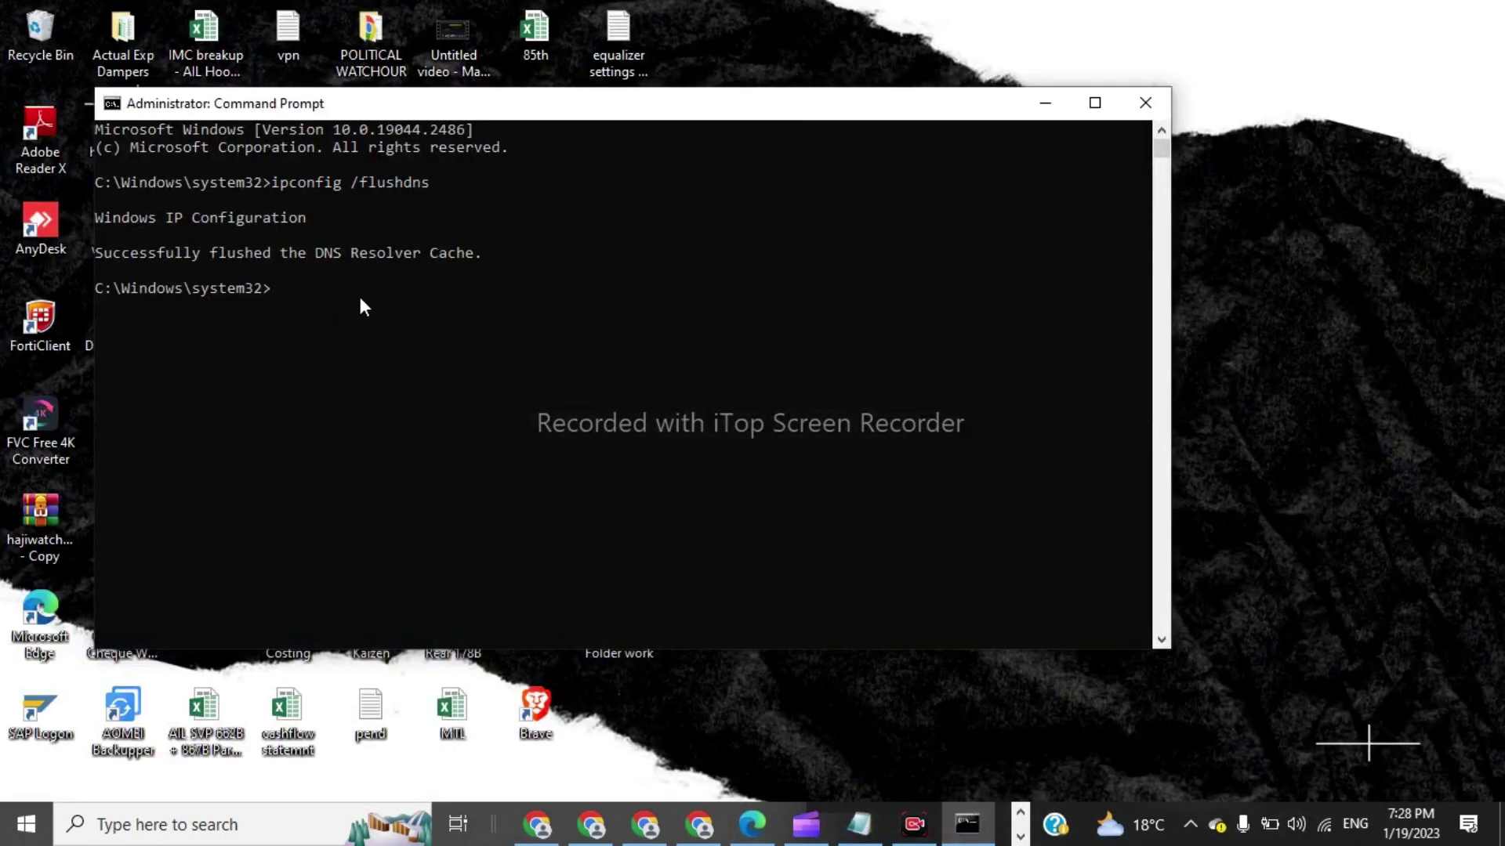
{"action": "right_click", "coordinate": [360, 300]}
{"action": "key", "text": "Return"}
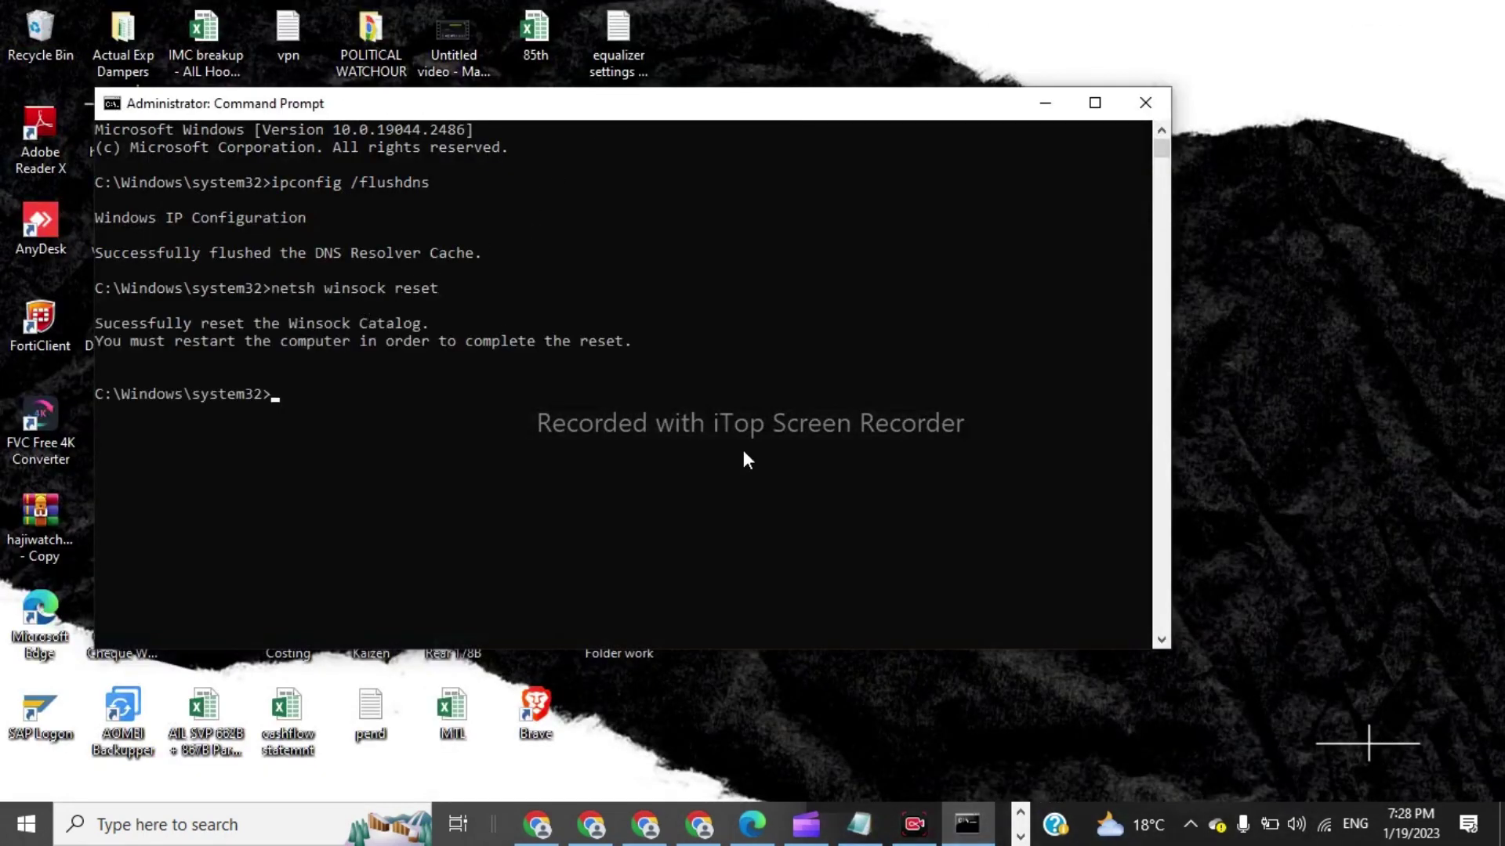
Copy ipconfig /release from Notepad and run it in the console.
{"action": "left_click", "coordinate": [859, 825]}
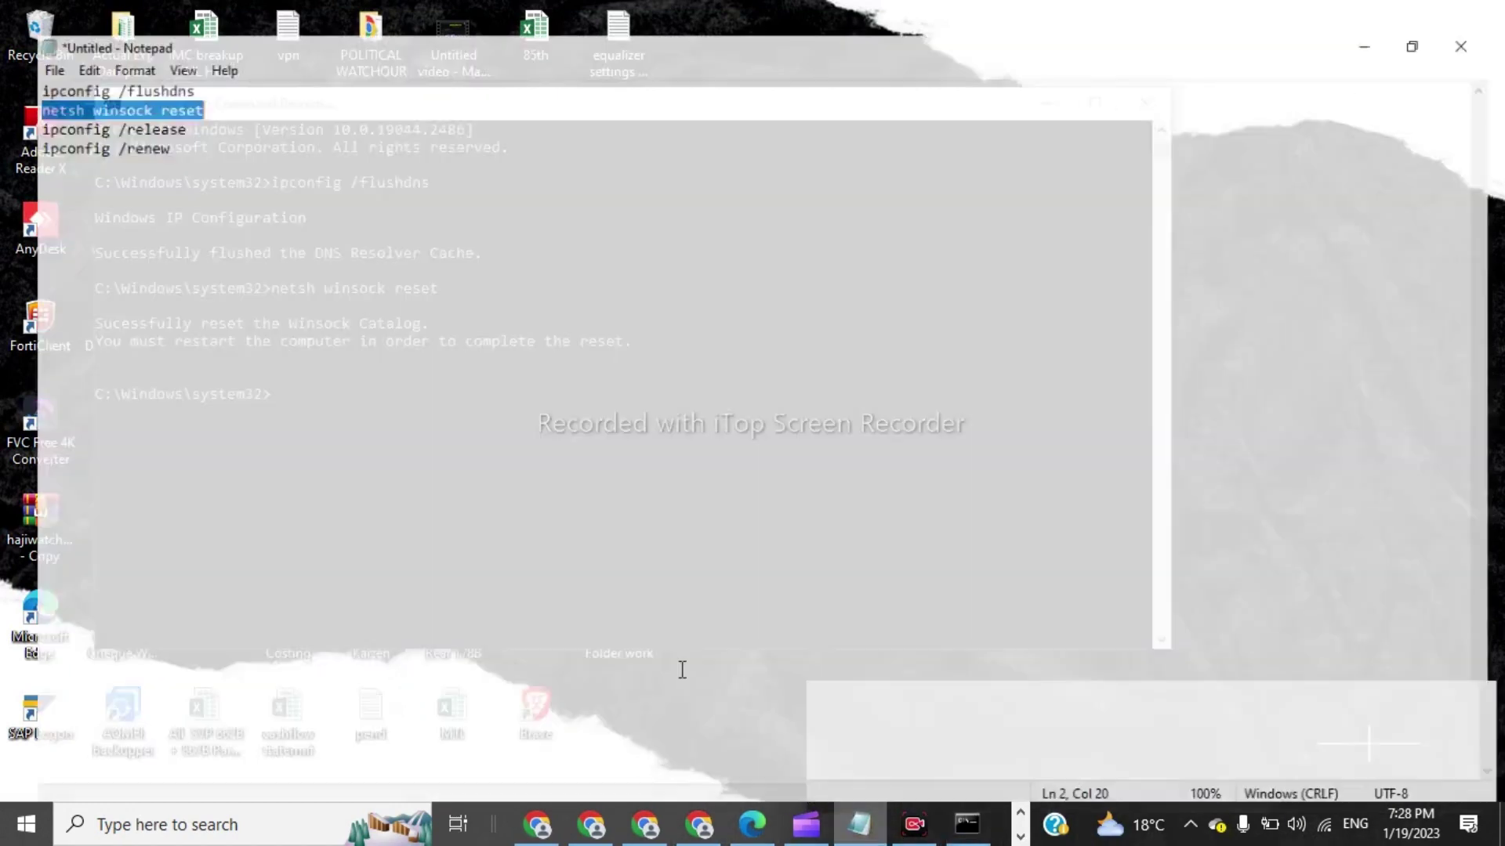
{"action": "left_click_drag", "start_coordinate": [4, 99], "coordinate": [205, 88]}
{"action": "key", "text": "ctrl+c"}
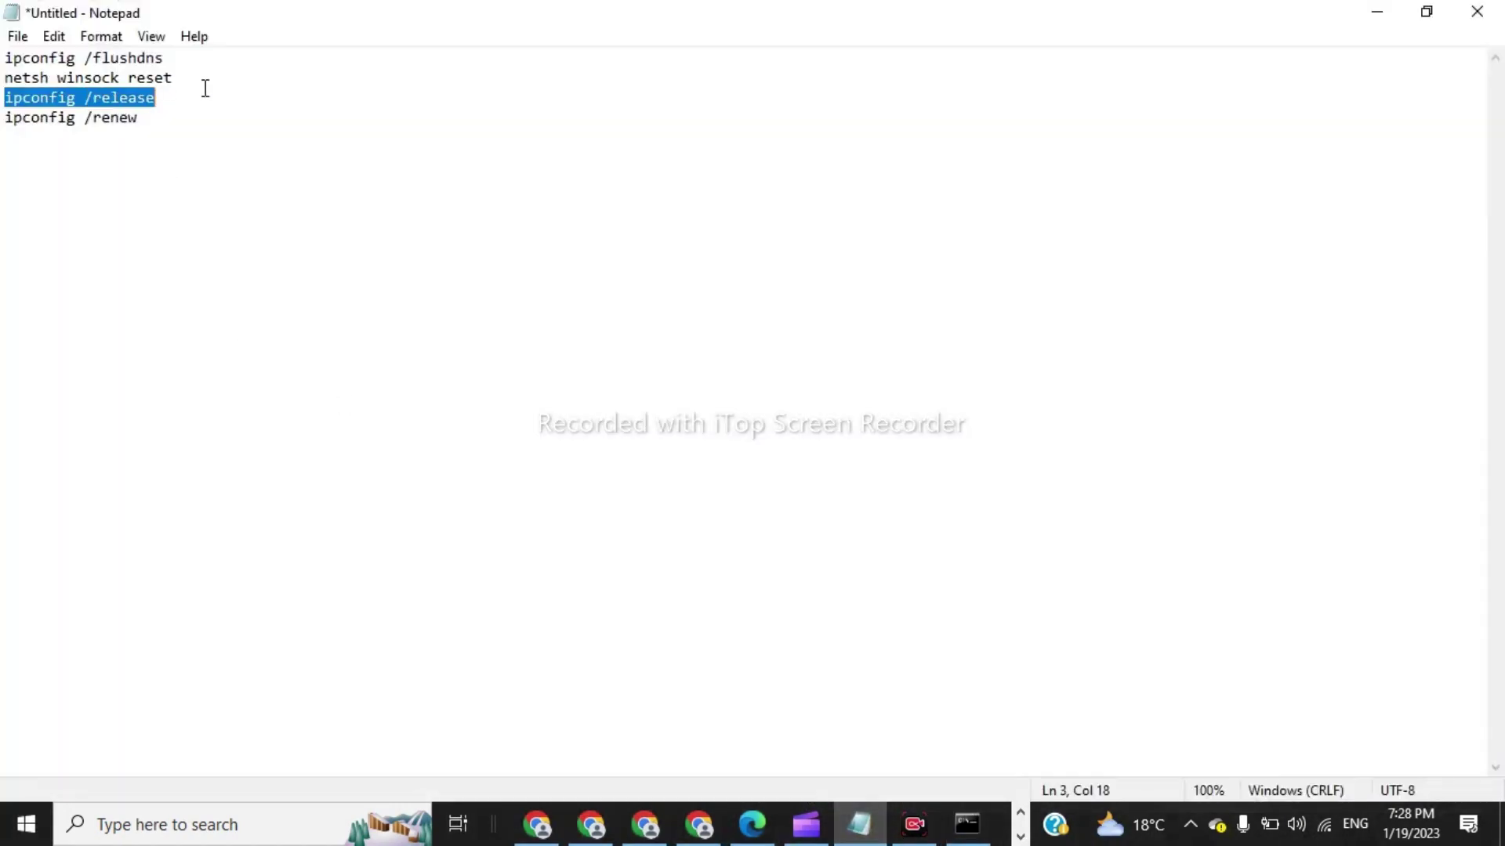
{"action": "left_click", "coordinate": [1377, 11]}
{"action": "right_click", "coordinate": [372, 392]}
{"action": "key", "text": "Return"}
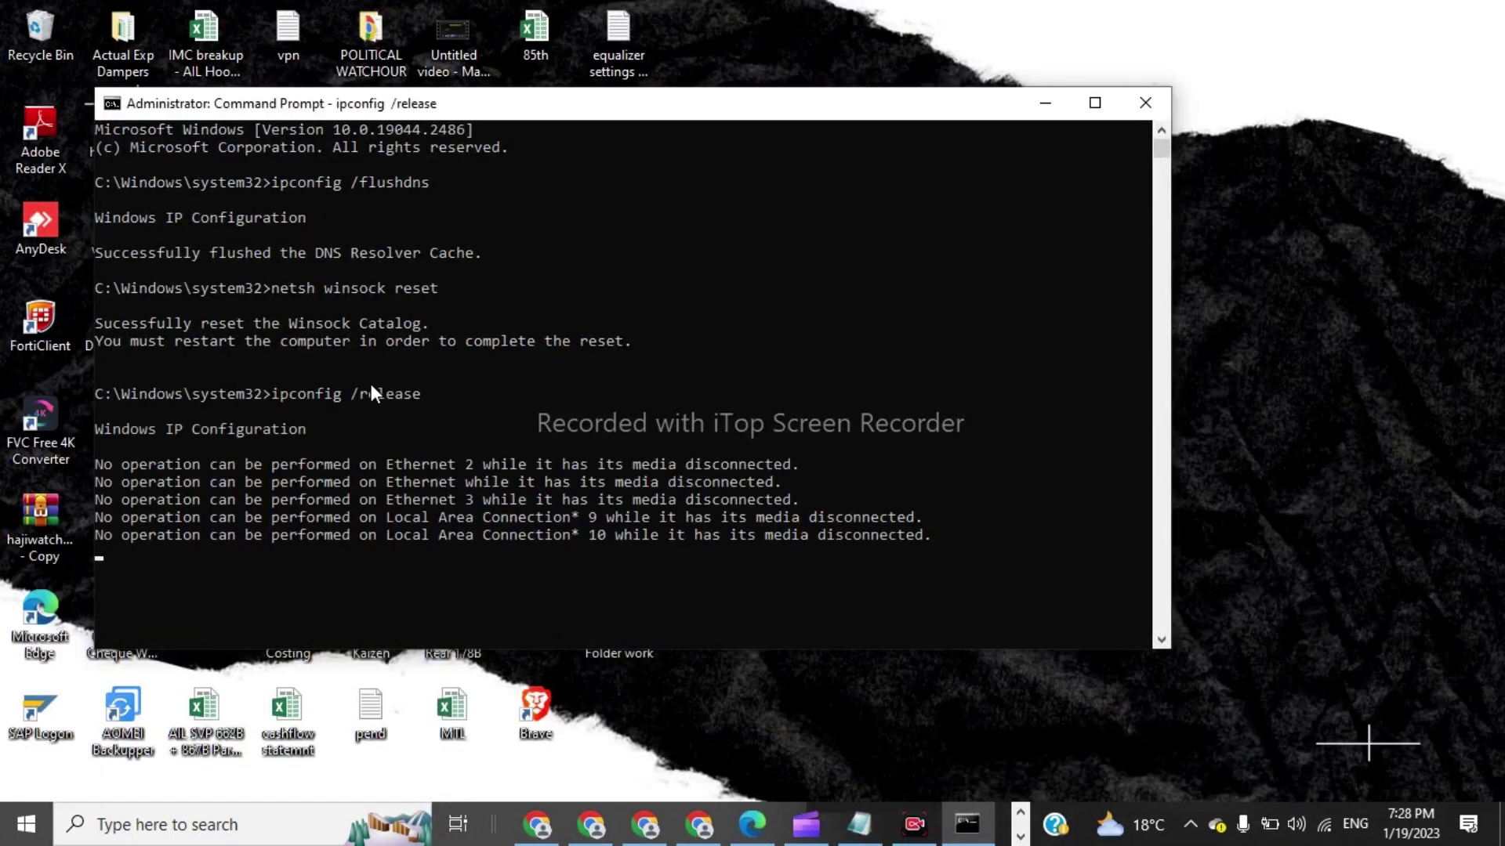
Copy ipconfig /renew from Notepad, run it, and minimize the console.
{"action": "left_click", "coordinate": [862, 823]}
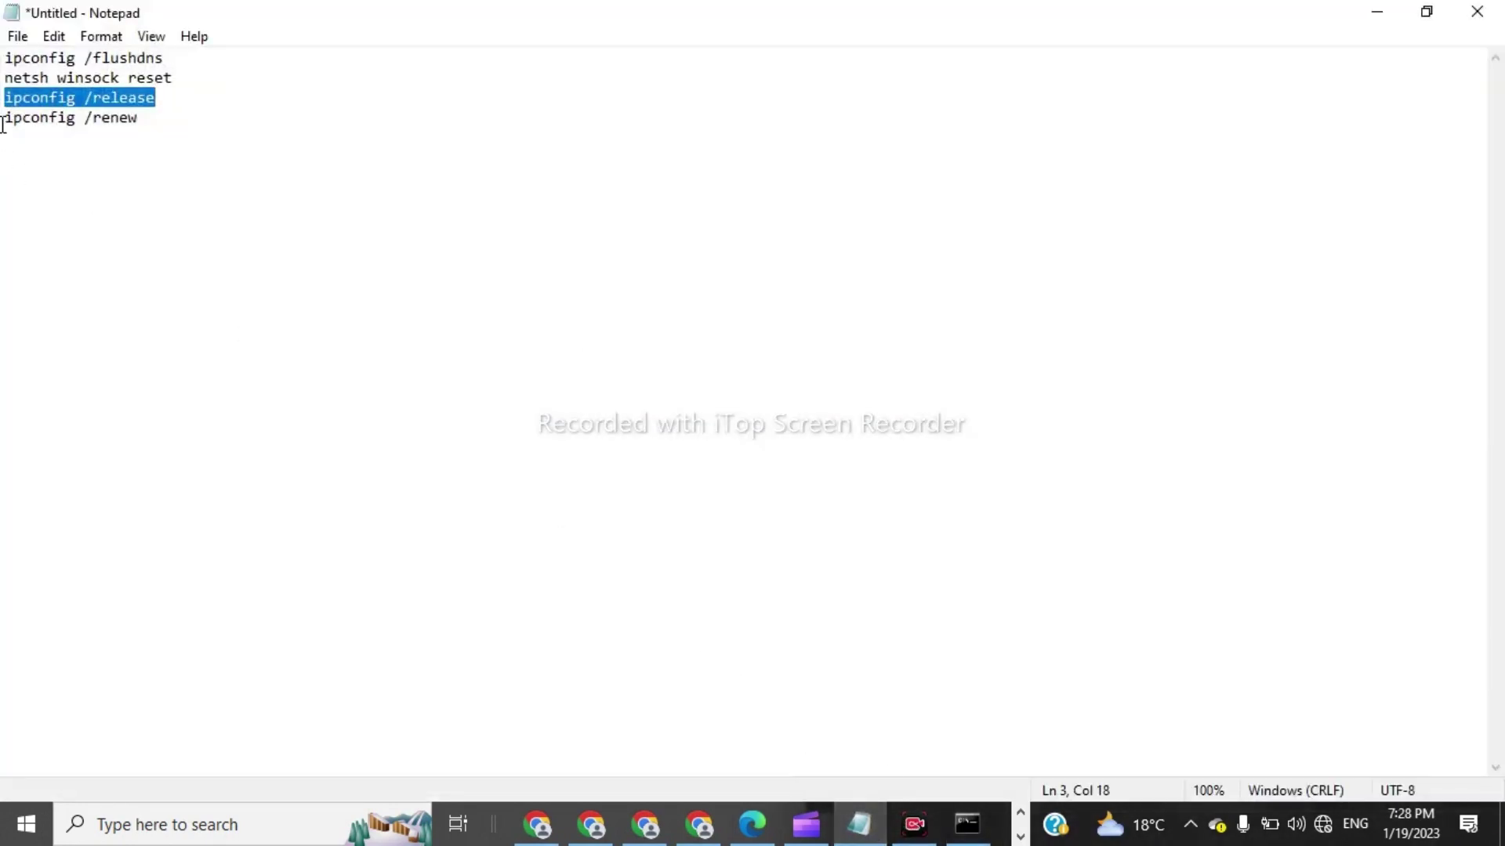
{"action": "left_click_drag", "start_coordinate": [3, 124], "coordinate": [188, 133]}
{"action": "key", "text": "ctrl+c"}
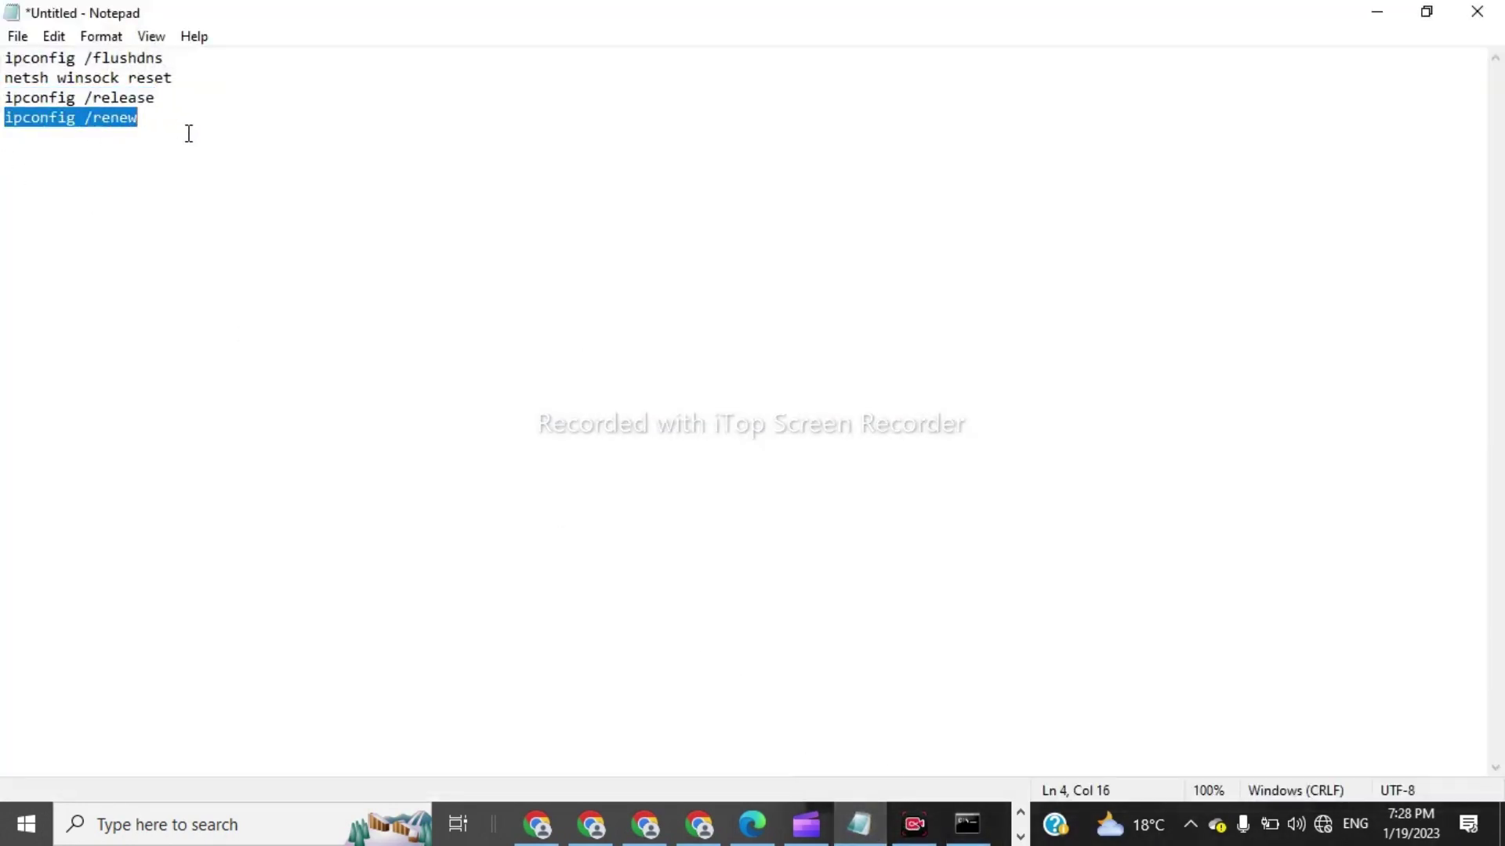
{"action": "left_click", "coordinate": [1379, 11]}
{"action": "right_click", "coordinate": [481, 610]}
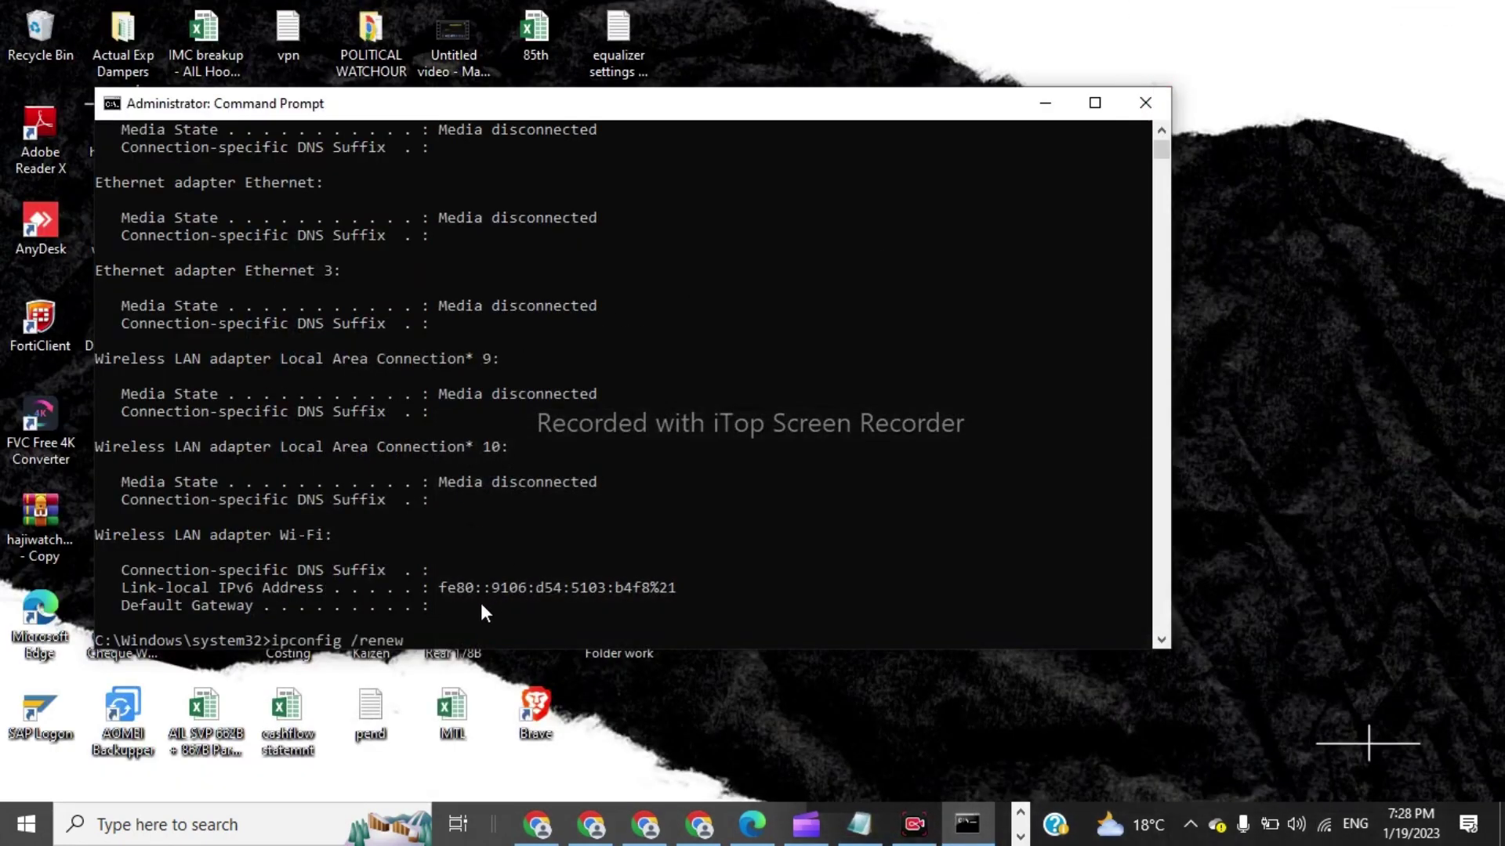
{"action": "key", "text": "Return"}
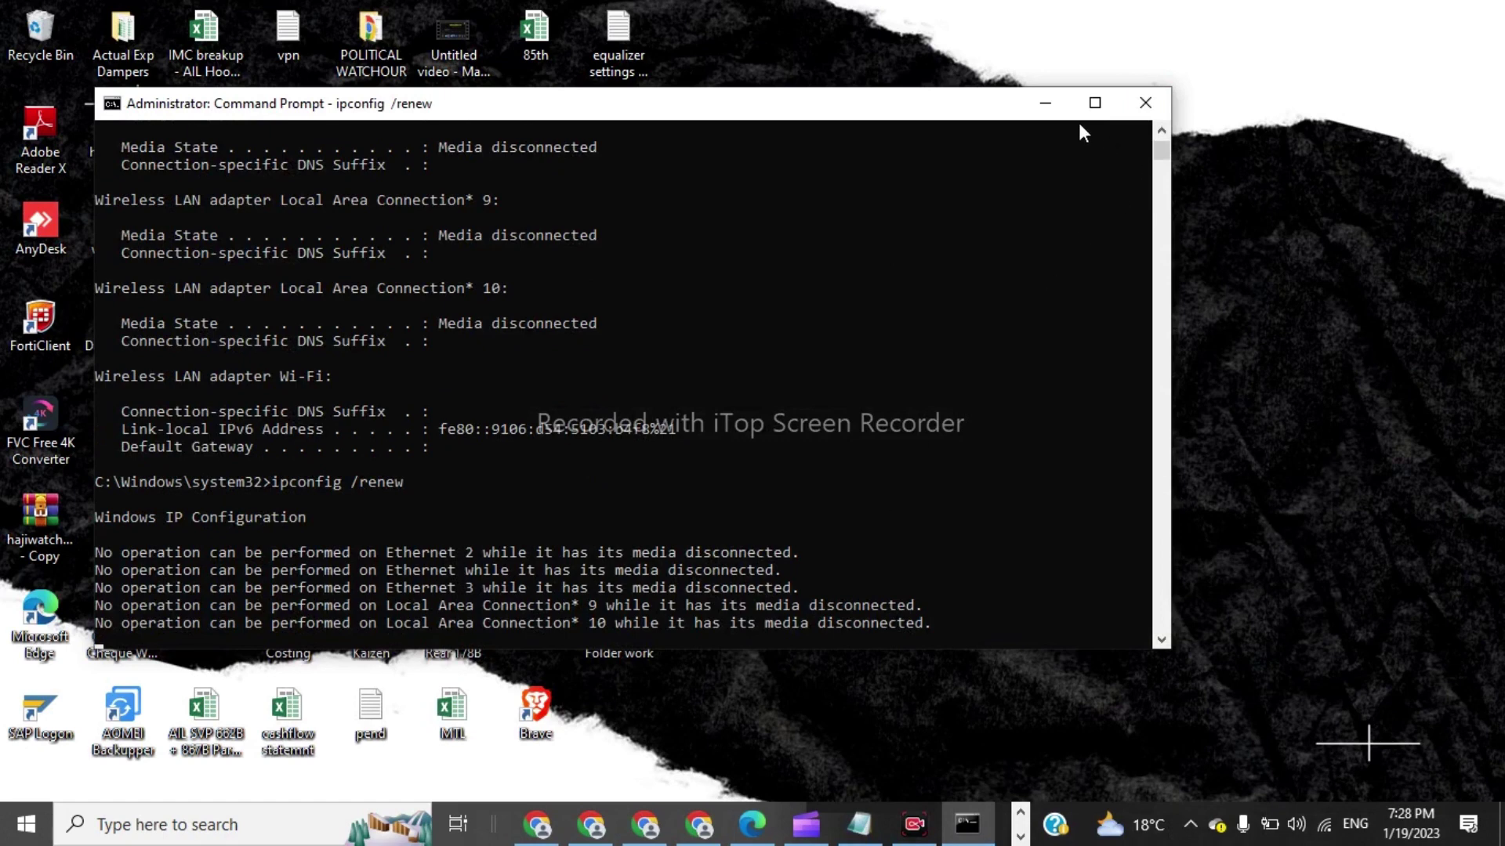
{"action": "left_click", "coordinate": [1055, 114]}
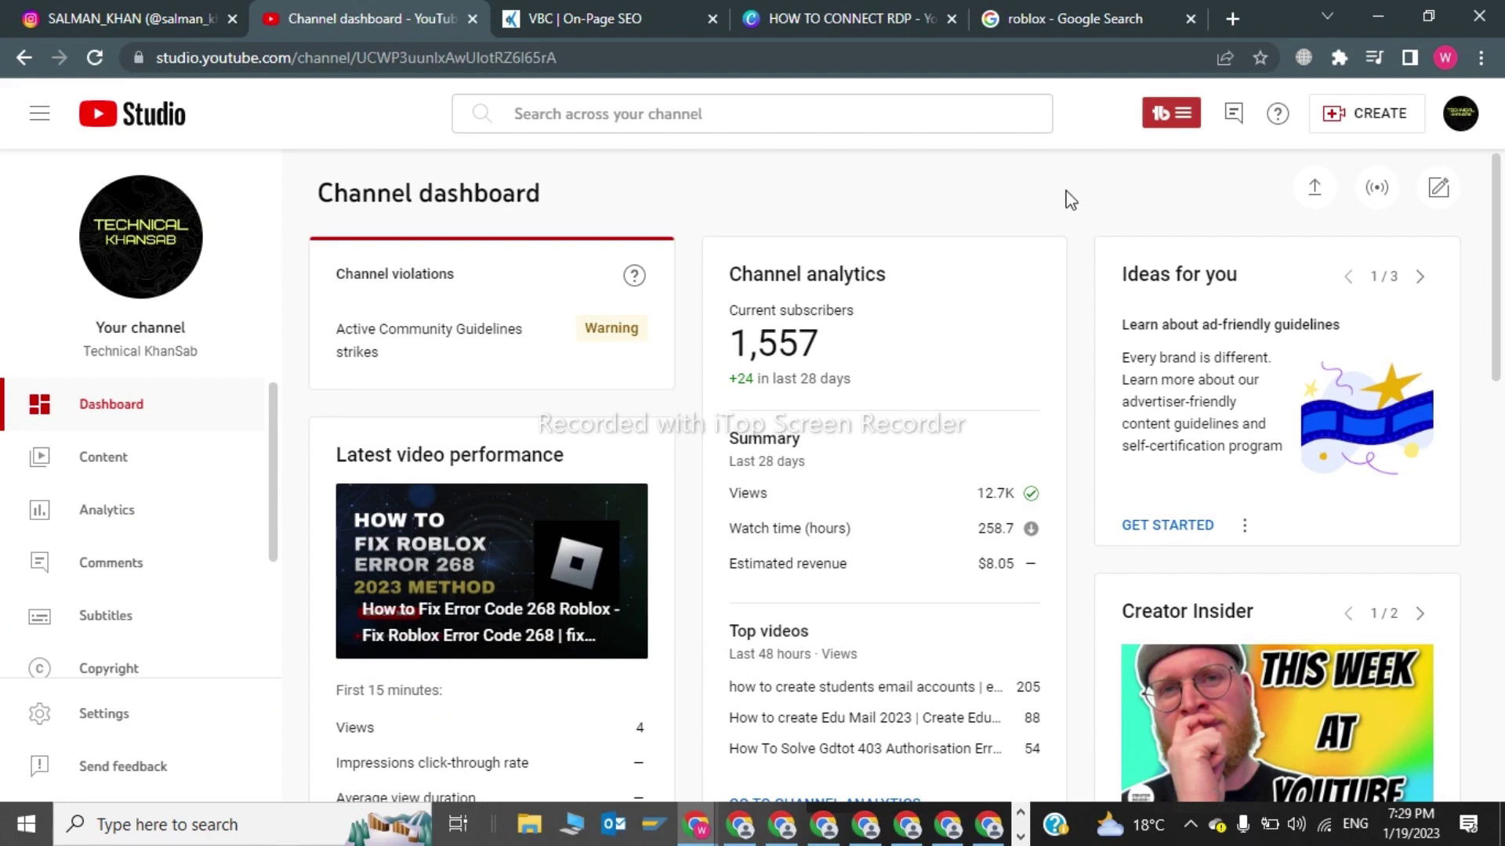
Display the All web results on the 'roblox - Google Search' tab.
{"action": "left_click", "coordinate": [1129, 3]}
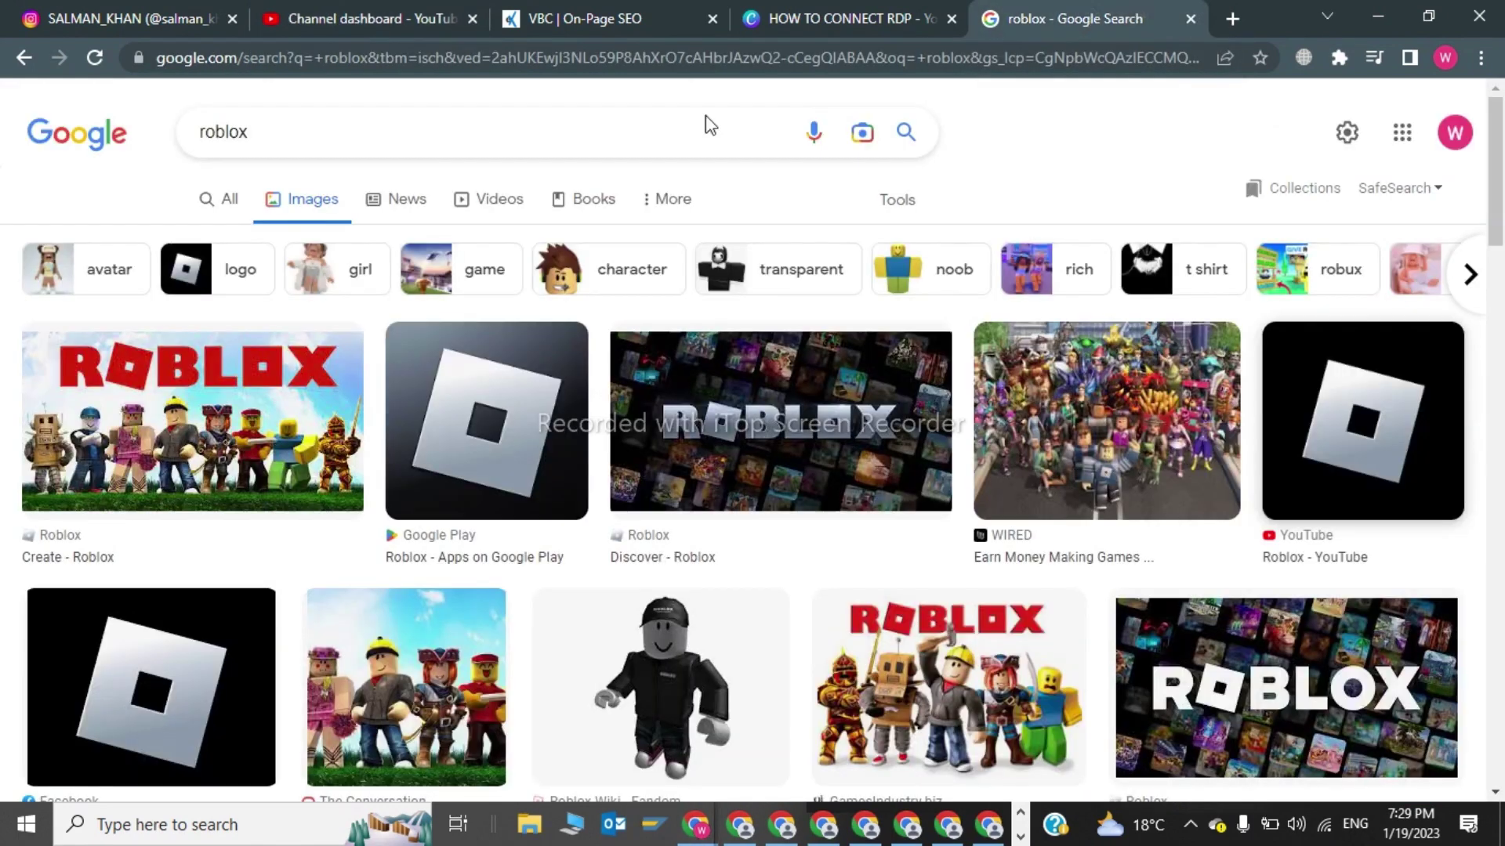
{"action": "left_click", "coordinate": [222, 205]}
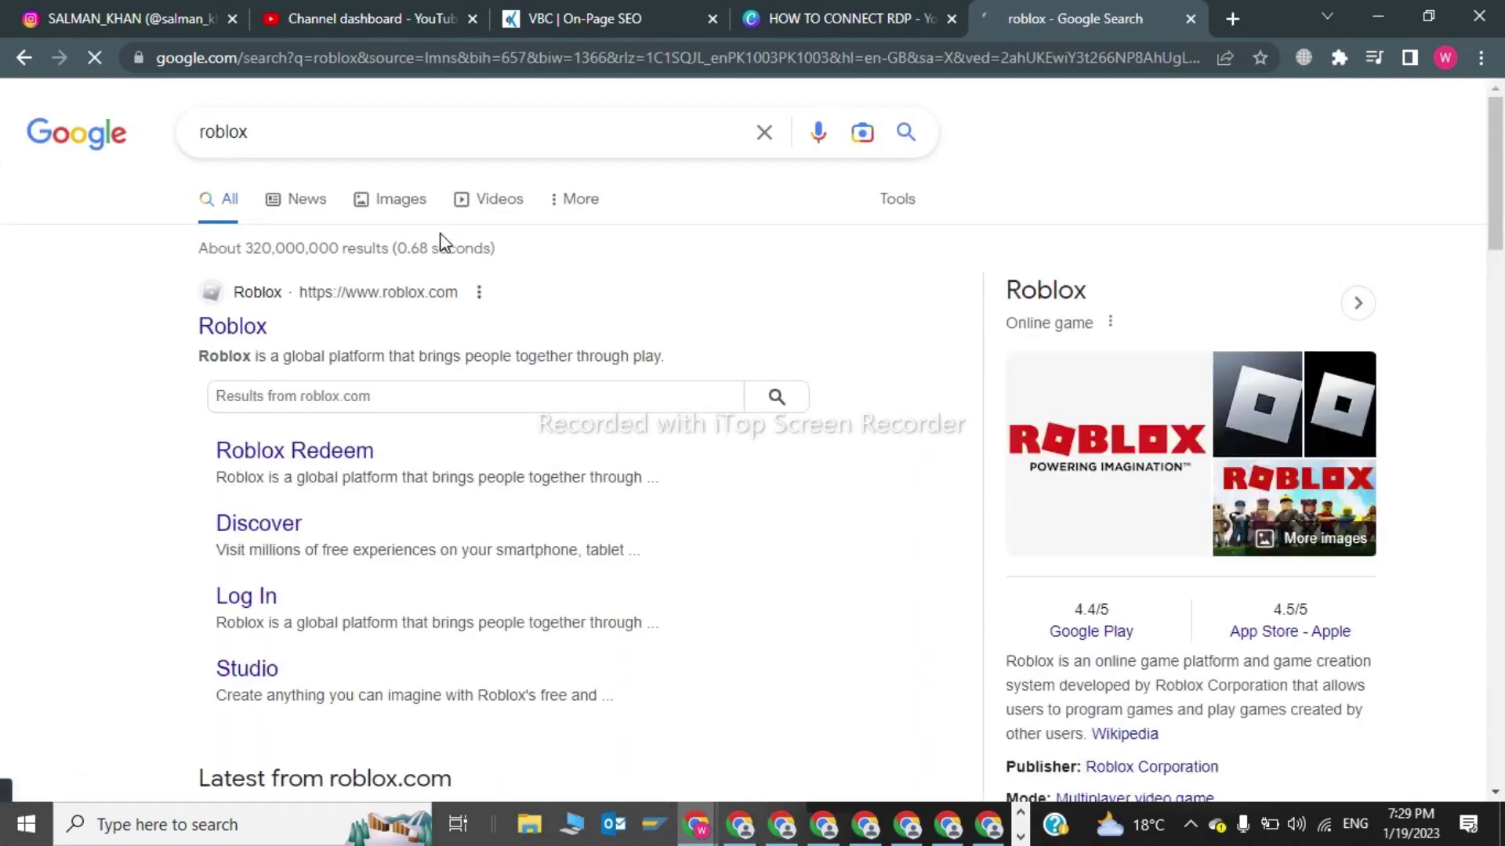